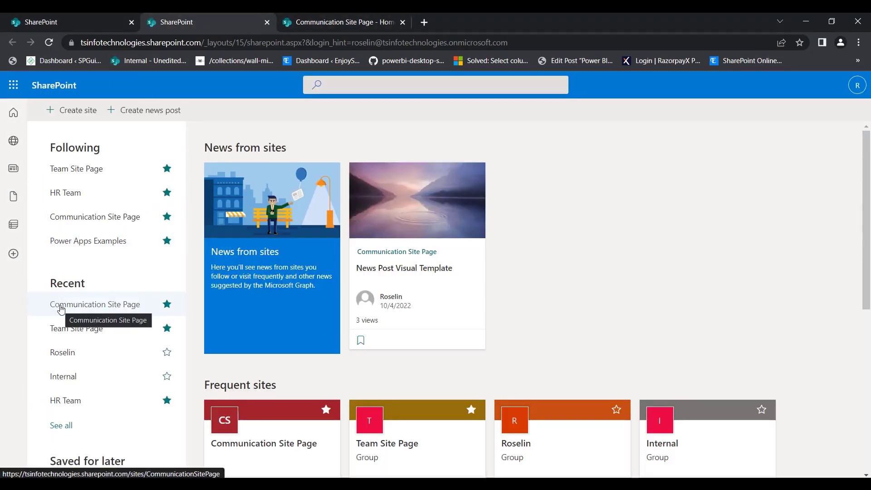
- Open the Communication Site Page site for editing and delete the section holding the existing Microsoft Forms web part
left_click(92, 310)
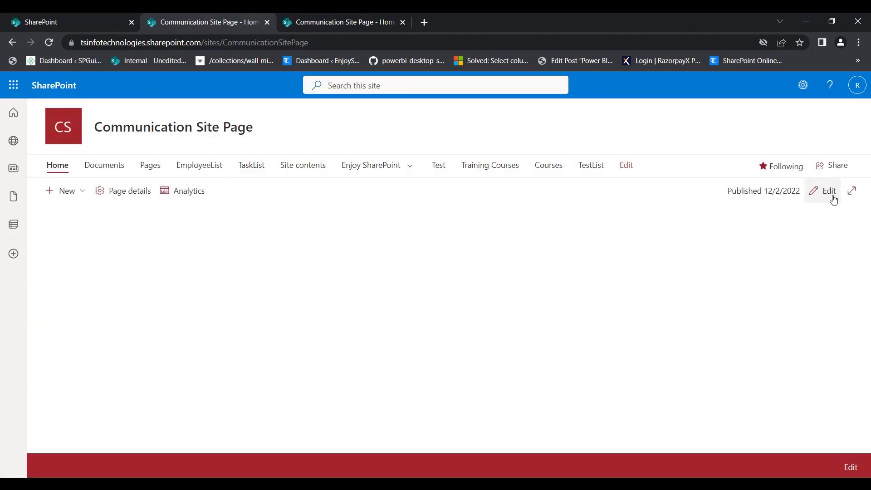
left_click(829, 191)
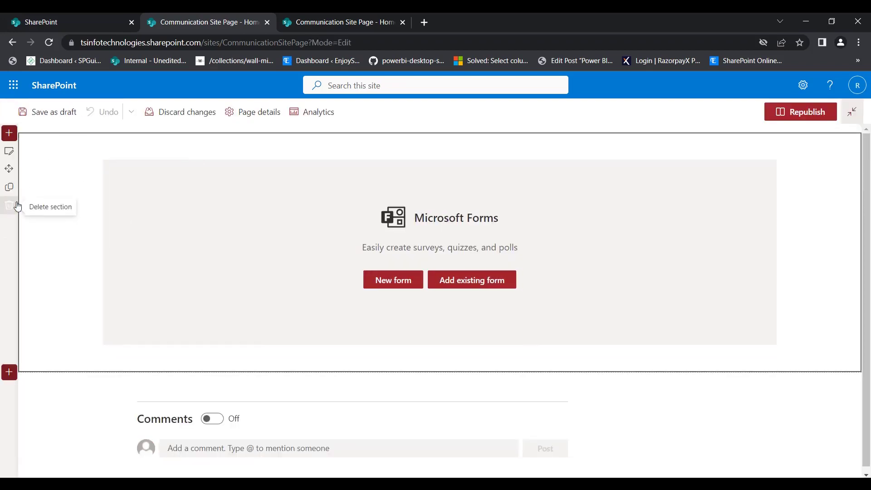
left_click(9, 205)
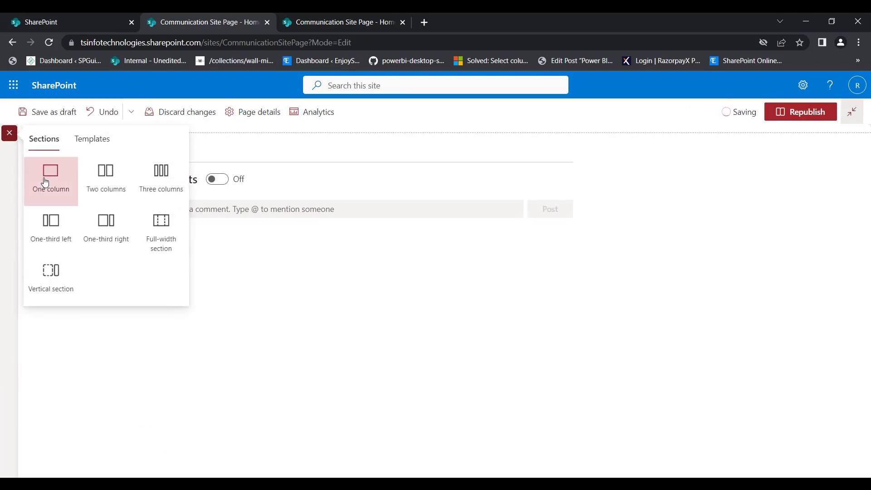
- Add a one-column section to the page and insert the Microsoft Forms web part in it
left_click(45, 182)
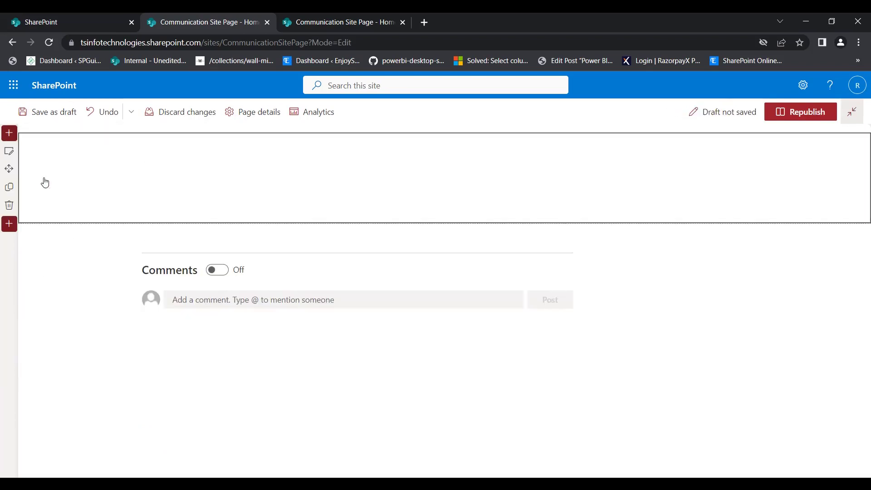
left_click(449, 146)
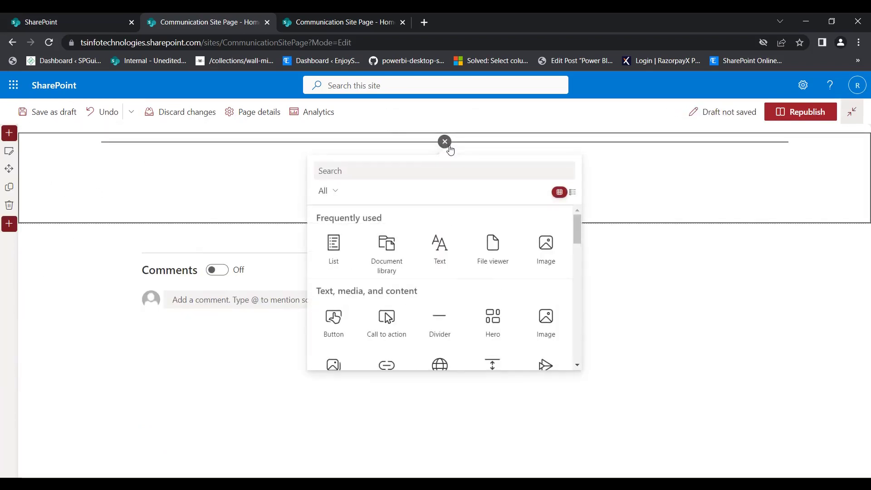
type("Micros")
left_click(339, 265)
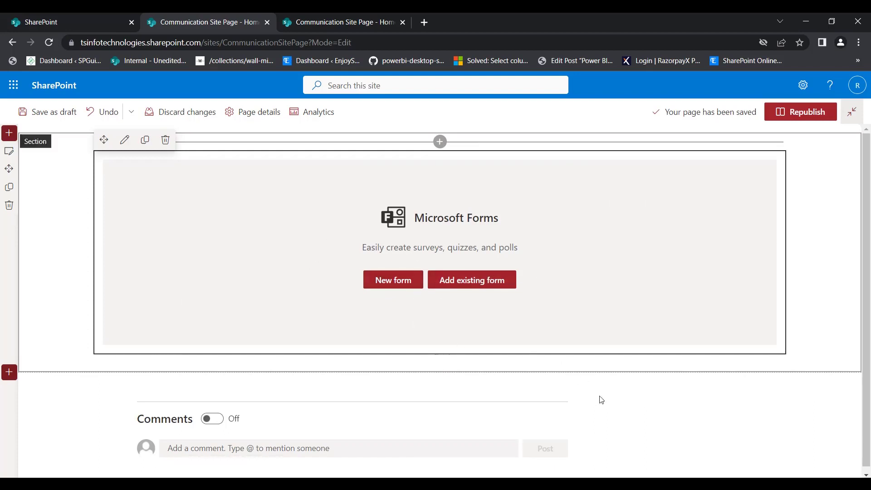
- Create a new form named "Feedback" from the Microsoft Forms web part
left_click(401, 286)
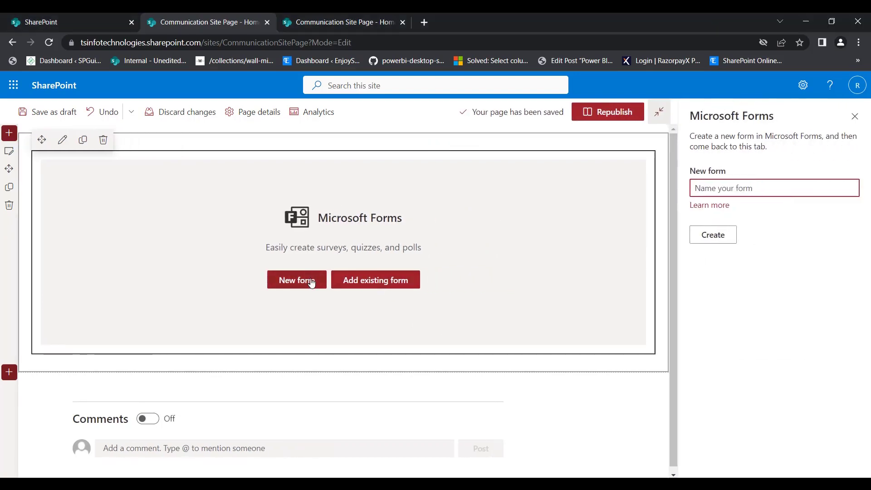
left_click(711, 188)
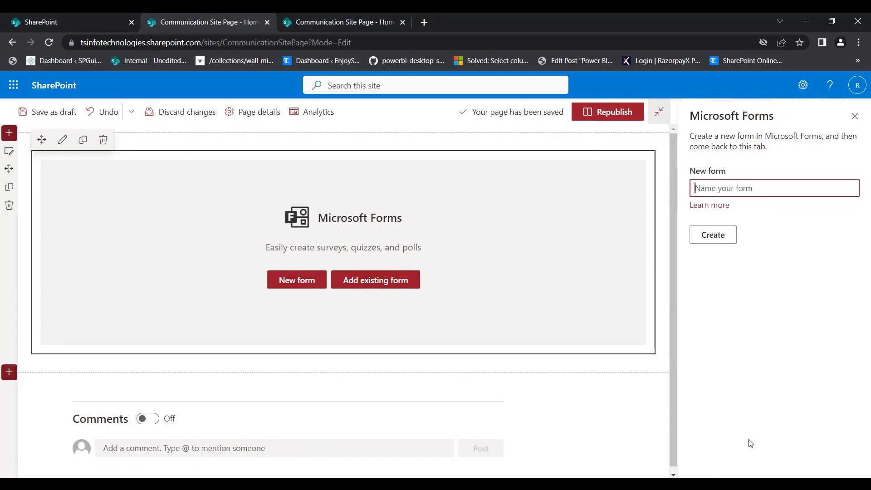
type("Feedback")
left_click(714, 236)
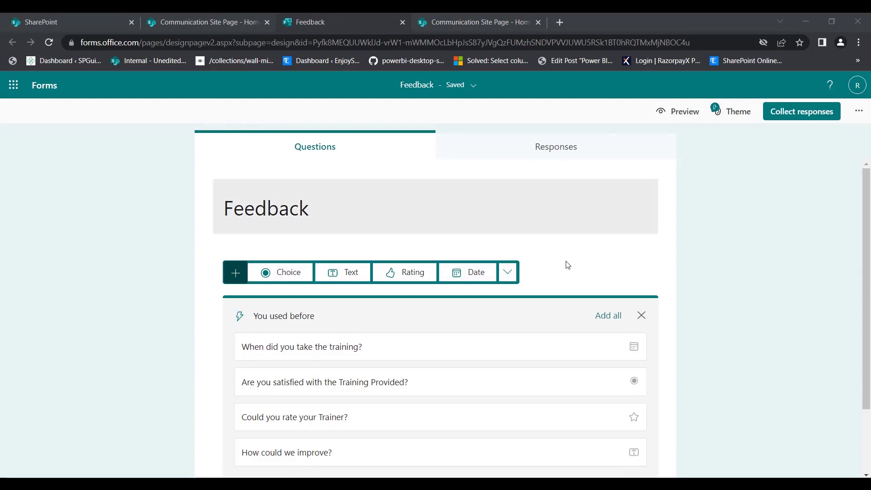
scroll(367, 301, "down", 1)
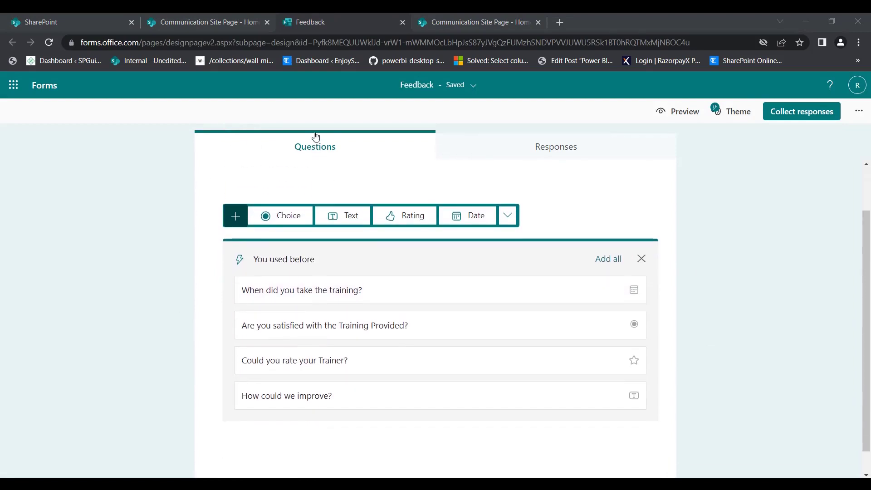
left_click(527, 146)
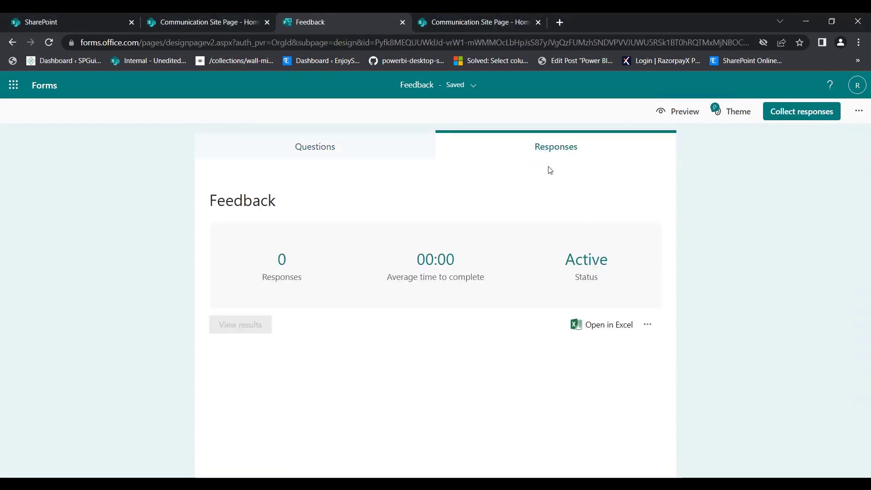
left_click(357, 157)
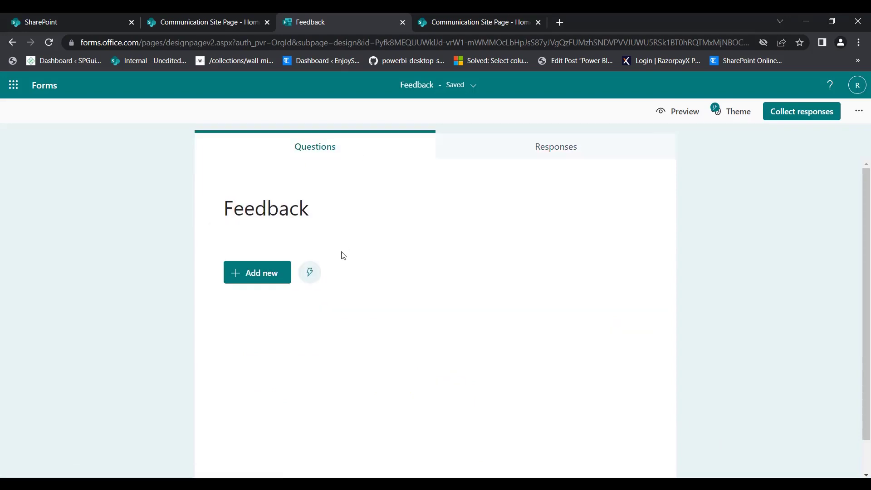
left_click(532, 146)
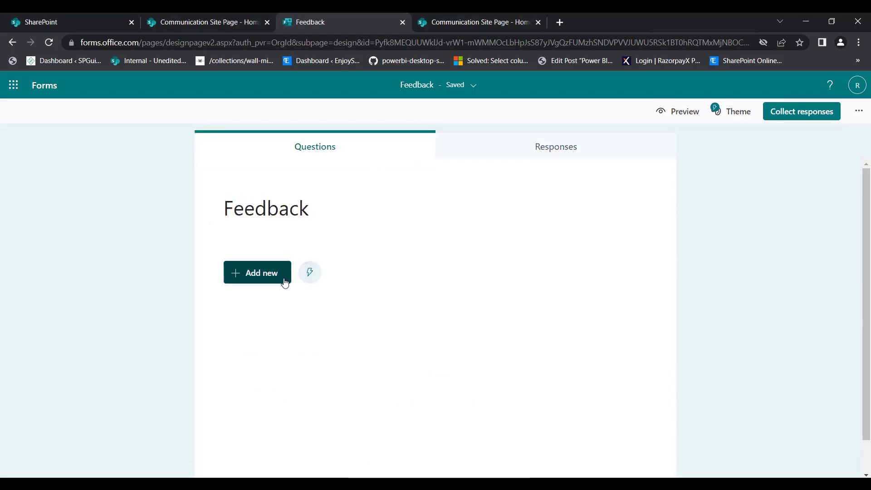
- Add the suggested question "When did you take the training?" to the Feedback form
left_click(286, 275)
scroll(431, 381, "down", 2)
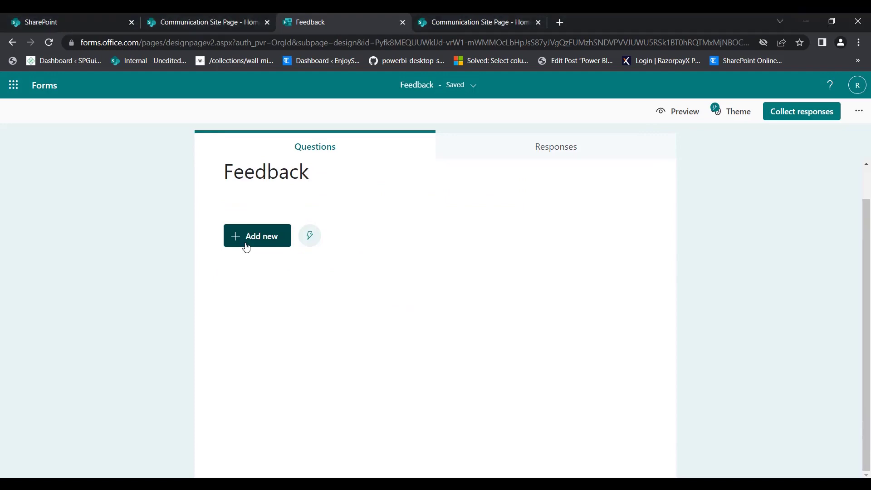
left_click(244, 244)
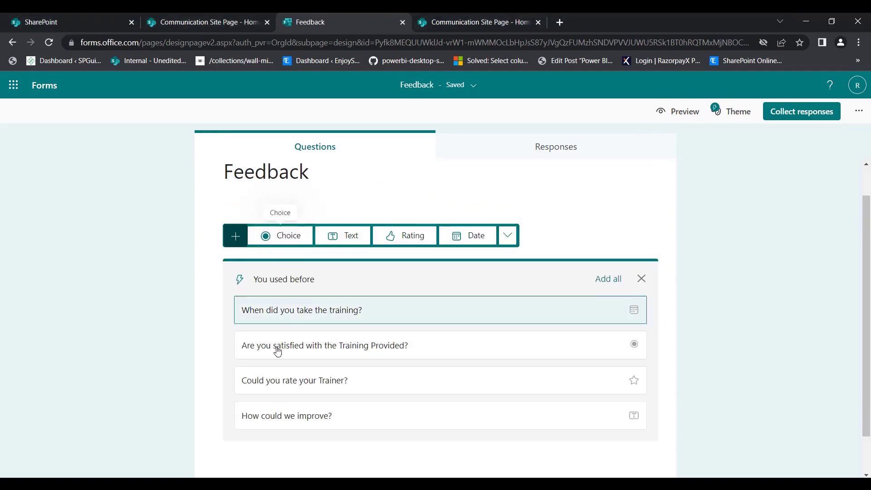
left_click(310, 325)
left_click(590, 280)
left_click(271, 264)
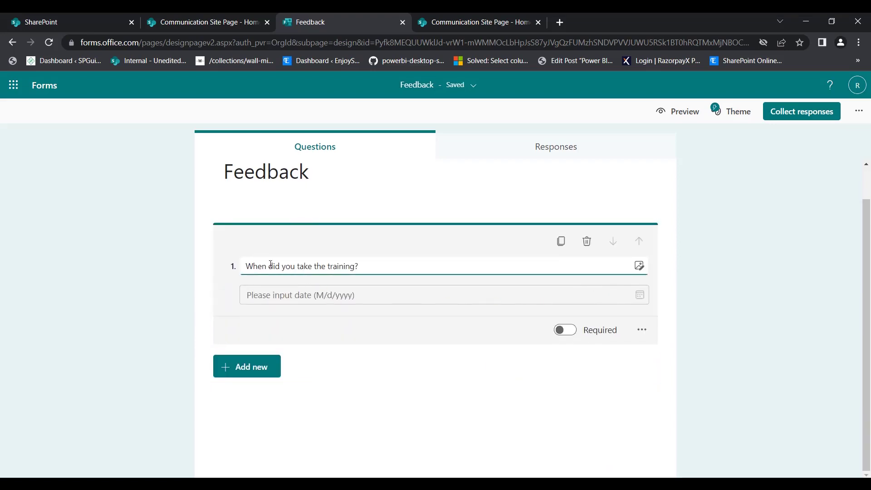
- Try the required setting on the training date question, and replace the question with a fresh copy from the suggestions
left_click(572, 333)
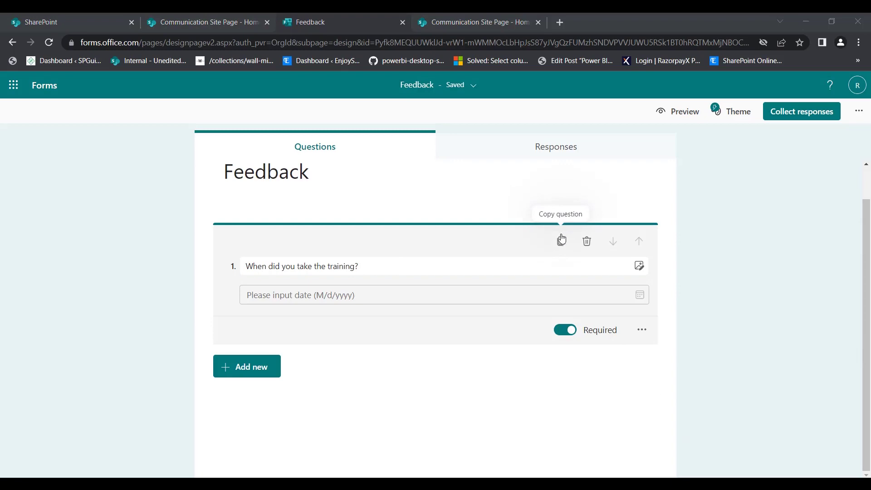
left_click(588, 242)
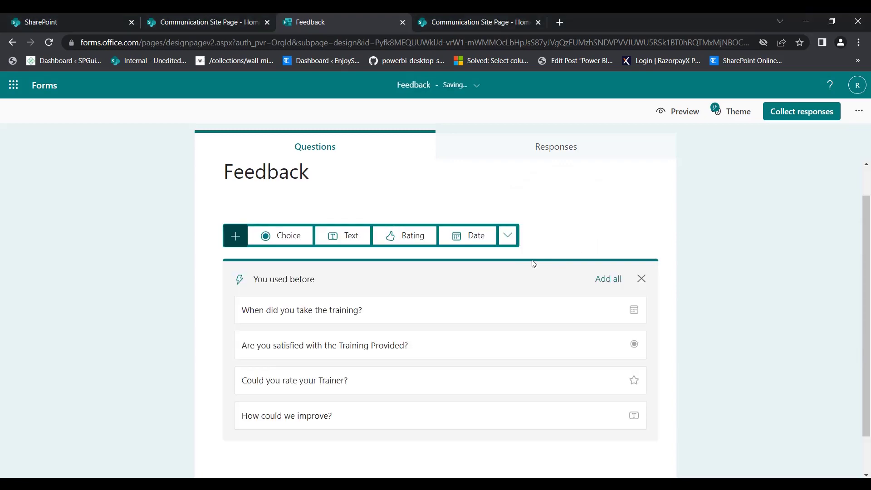
left_click(512, 320)
- Try adding a subtitle to the training date question, and clear the subtitle text again
left_click(642, 330)
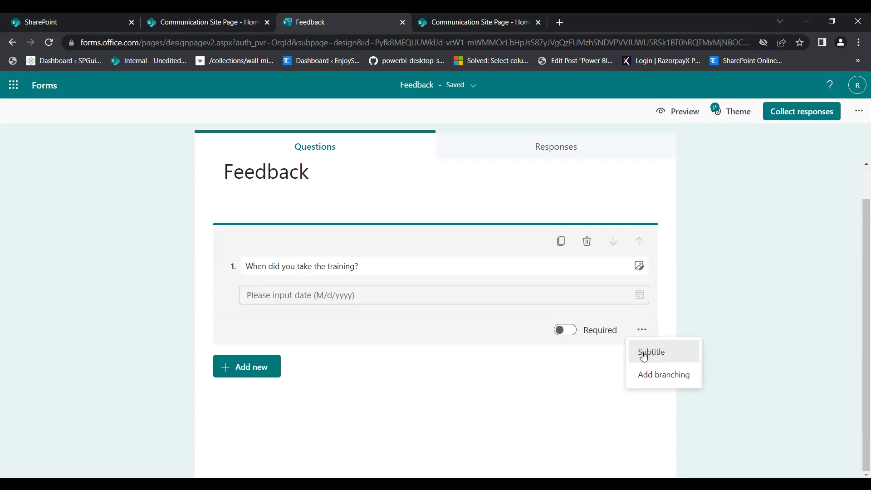
left_click(644, 356)
left_click(461, 295)
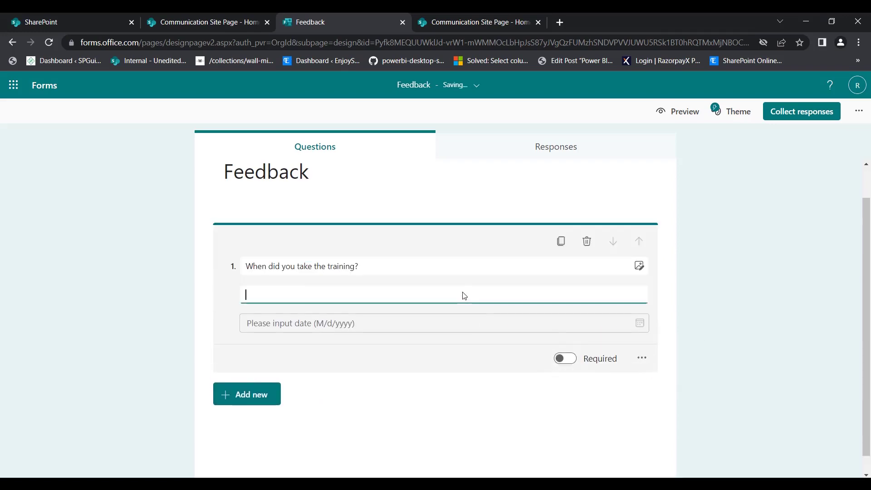
type("Train")
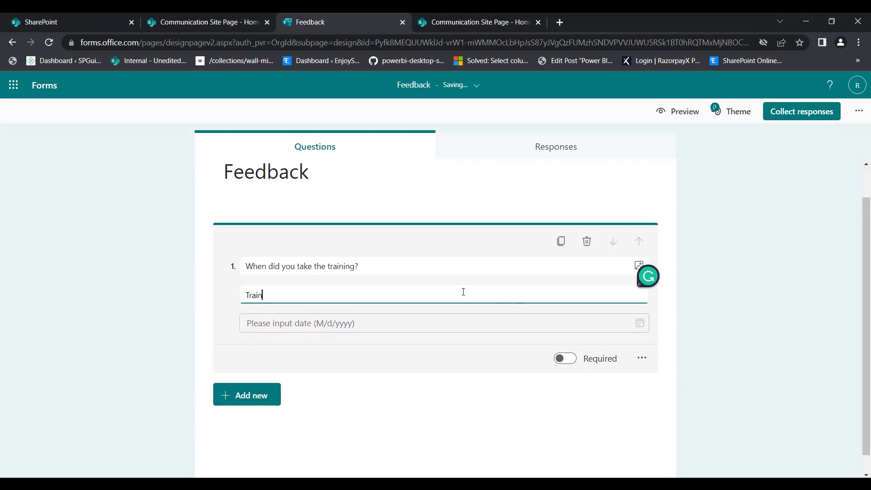
type("in")
key("ctrl+a")
key("BackSpace")
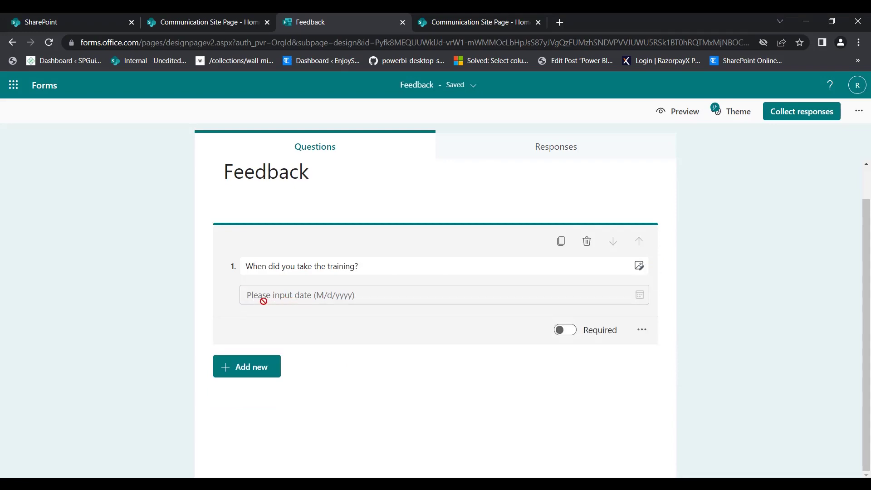
left_click(318, 269)
- Add a Choice question "How was the Training ?" with the options Good and Bad
left_click(262, 375)
left_click(254, 366)
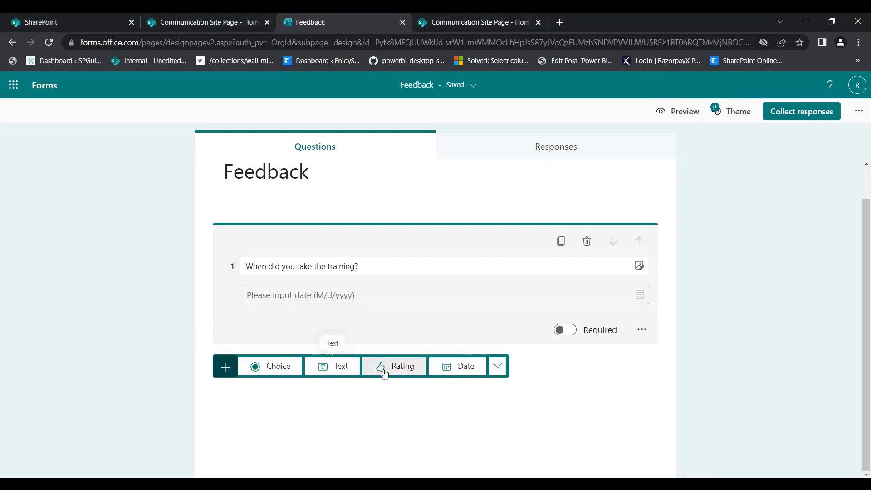
left_click(496, 372)
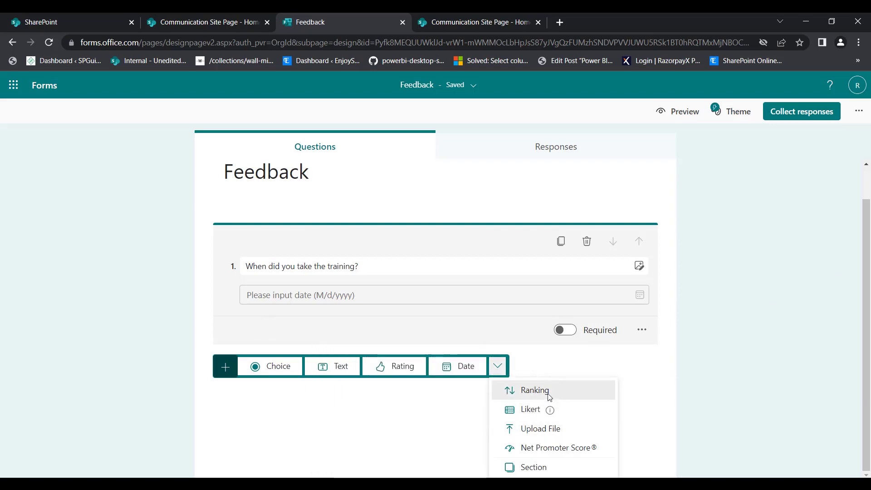
left_click(273, 367)
left_click(289, 244)
double_click(275, 240)
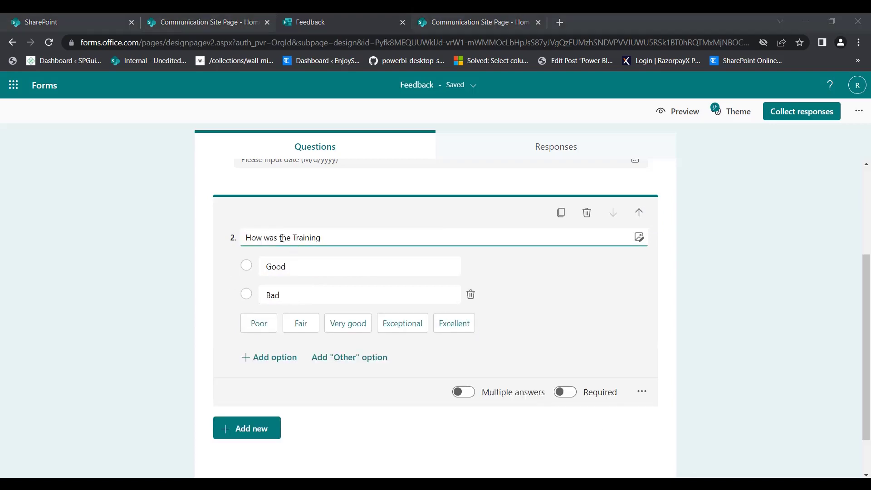
left_click(351, 236)
type("?")
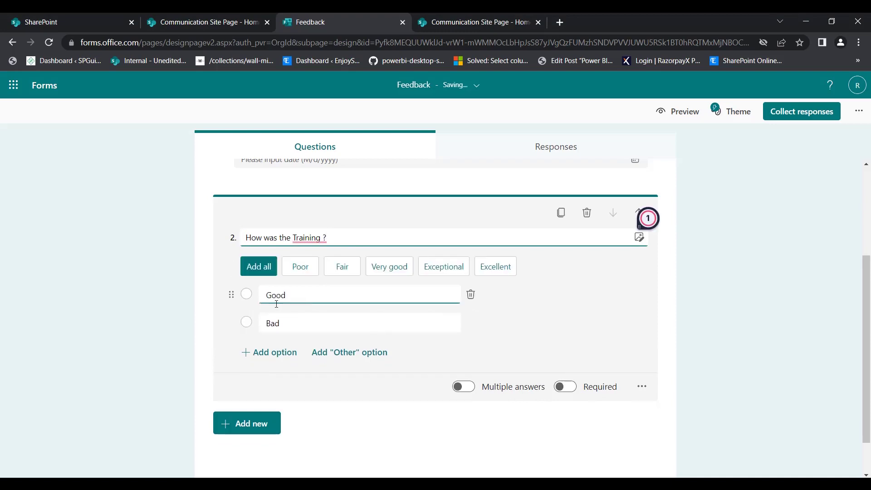
- Add Poor and all remaining suggested answers (Fair, Very good, Exceptional, Excellent) plus an "Other" option to question 2
left_click(262, 354)
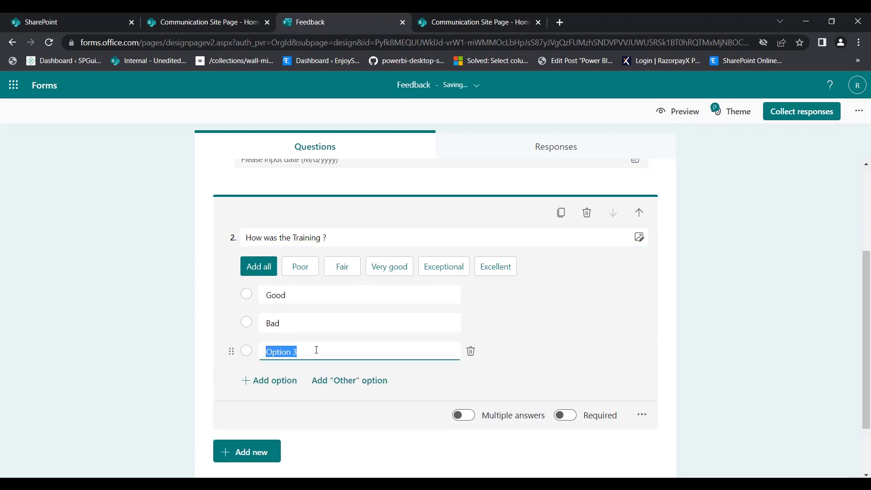
left_click(300, 266)
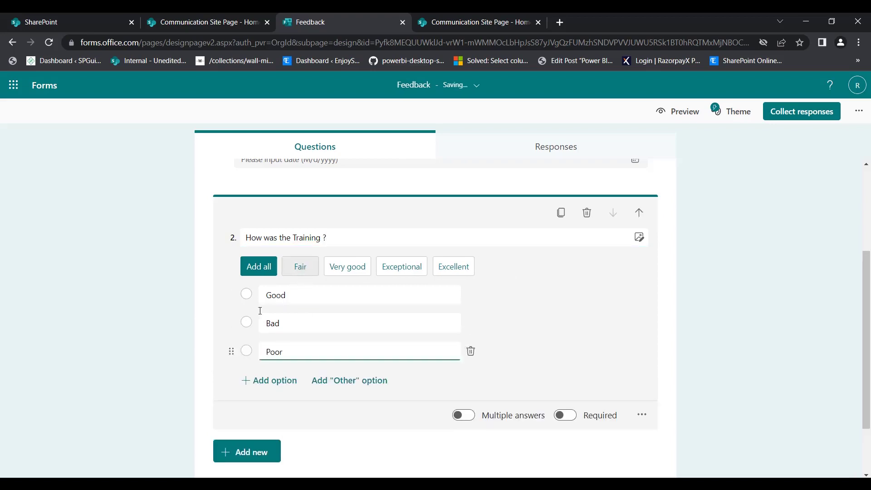
left_click(259, 268)
scroll(290, 350, "down", 1)
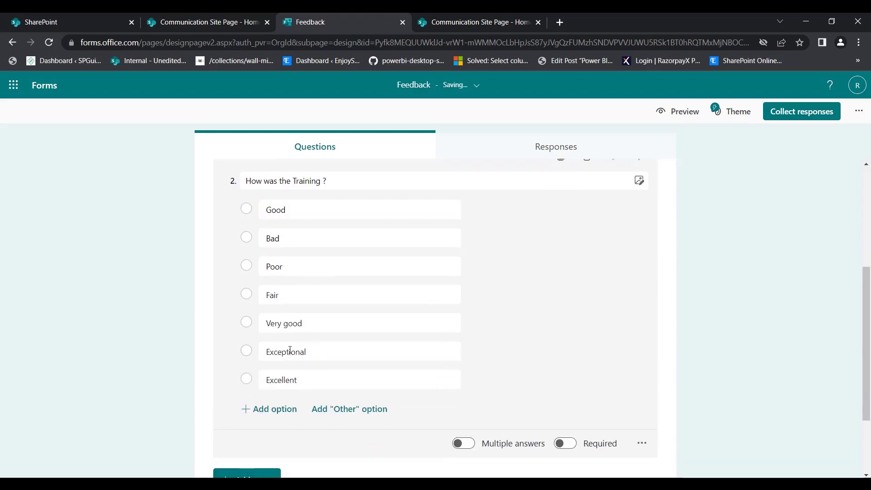
left_click(358, 411)
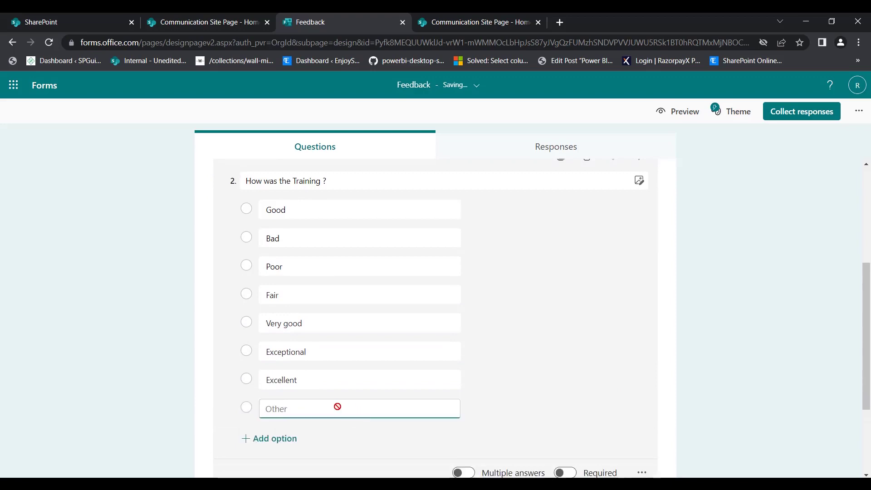
- Make the "How was the Training ?" question required and switch the requirement back off
scroll(315, 412, "down", 3)
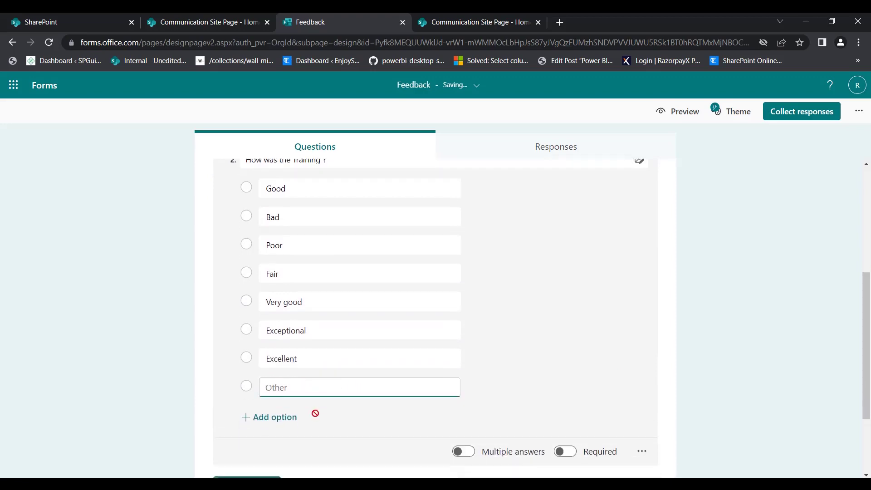
scroll(568, 421, "up", 1)
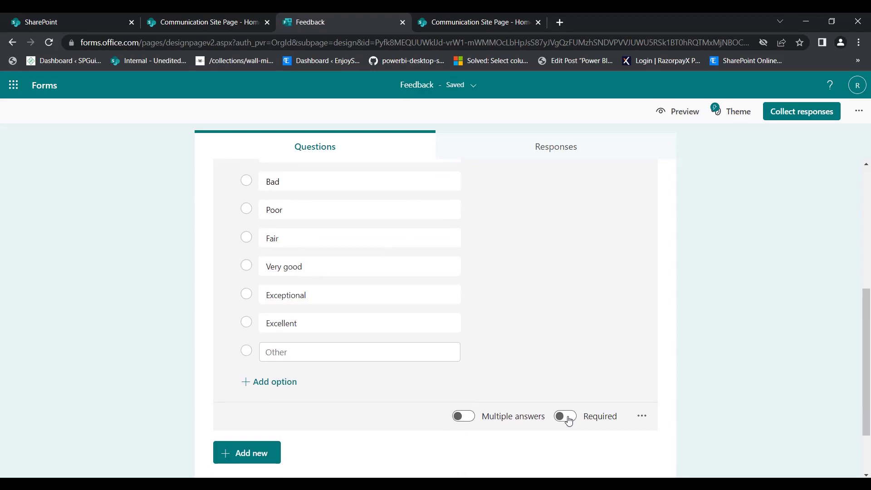
left_click(566, 416)
scroll(512, 309, "up", 3)
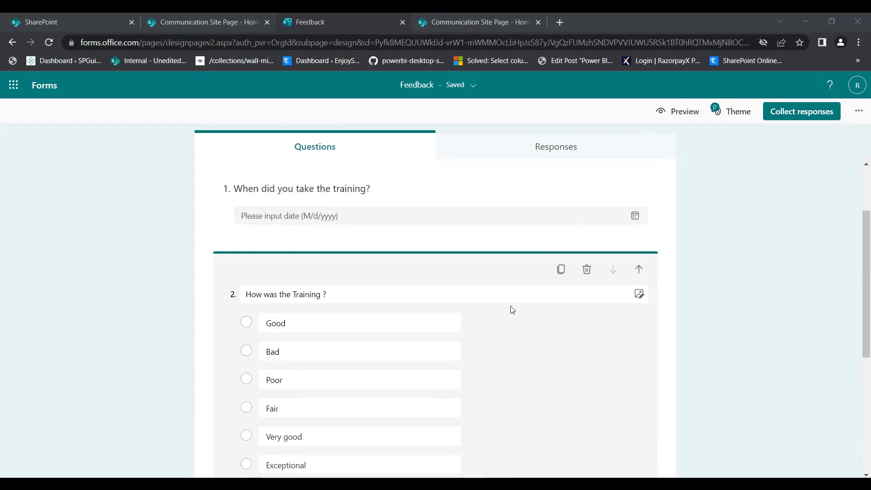
scroll(512, 310, "down", 5)
left_click(558, 365)
scroll(480, 389, "up", 1)
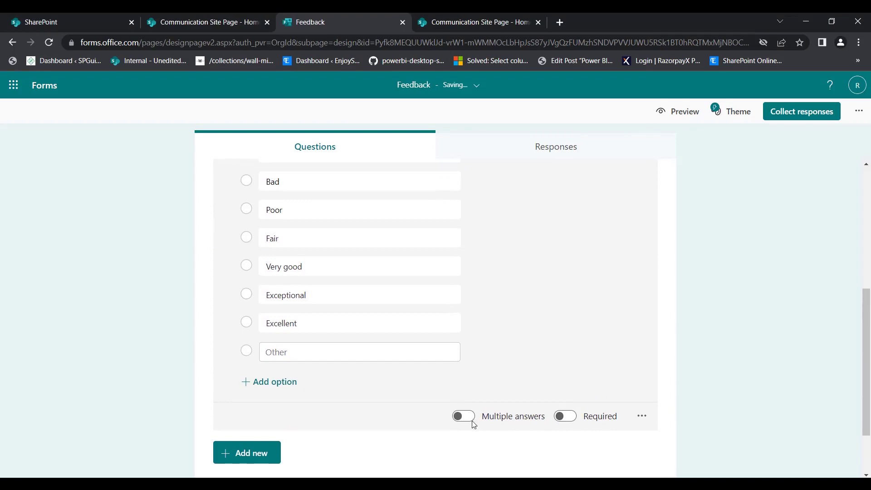
- Try allowing multiple answers on question 2, view its total-options limit choices, and switch multiple answers back off
left_click(468, 418)
left_click(380, 413)
scroll(381, 413, "down", 1)
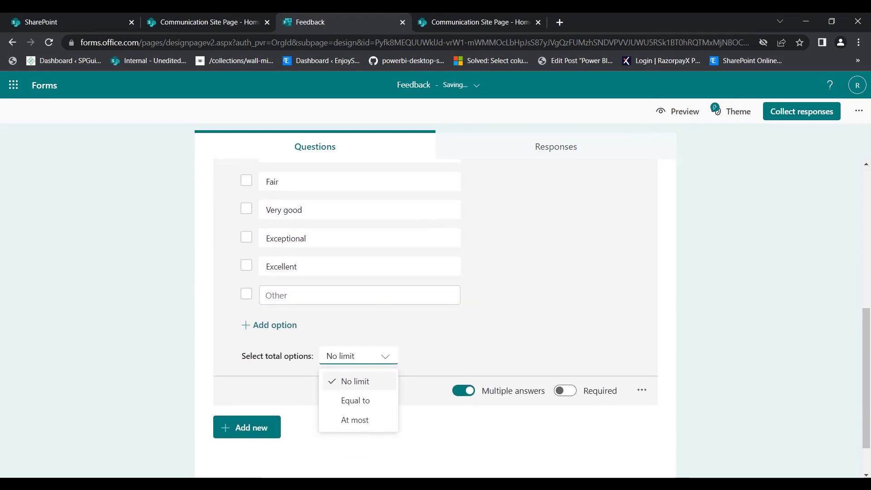
left_click(462, 391)
scroll(142, 284, "up", 5)
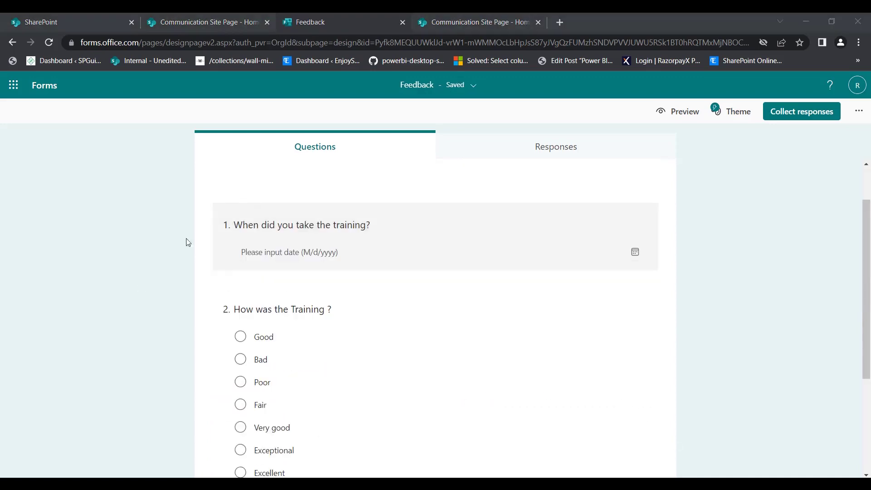
scroll(367, 299, "down", 2)
scroll(360, 284, "up", 4)
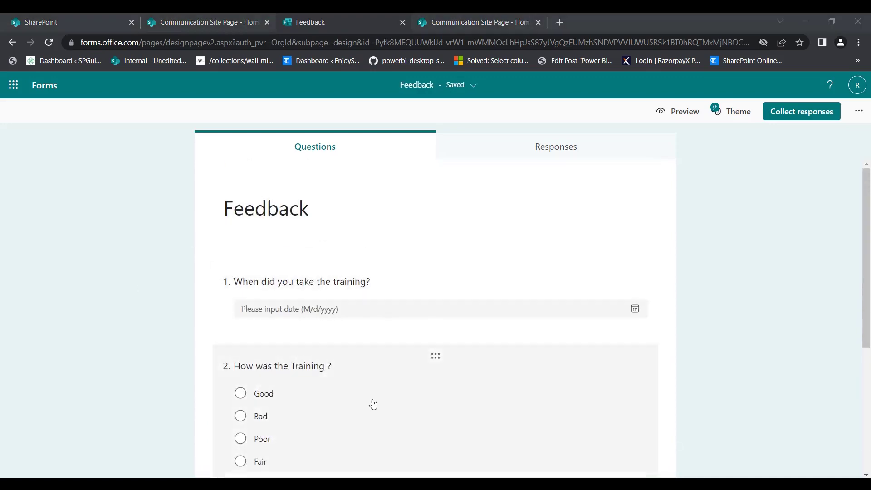
- Preview the Feedback form from header to submission area in both the computer and mobile layouts, and return to editing
left_click(675, 115)
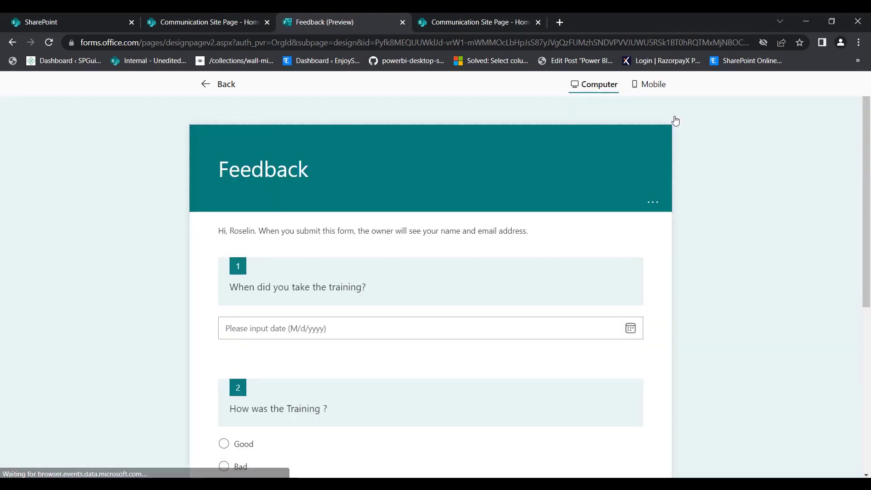
scroll(511, 306, "down", 3)
scroll(511, 305, "up", 3)
scroll(512, 305, "down", 2)
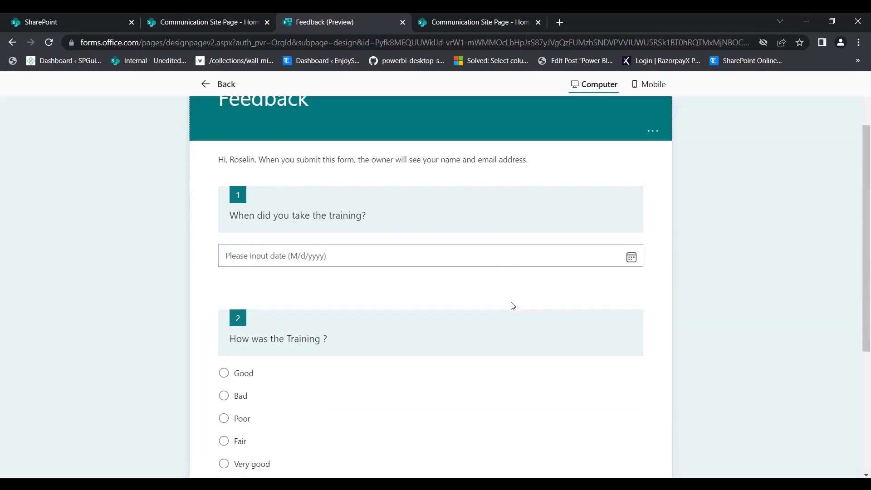
scroll(587, 363, "up", 2)
scroll(655, 378, "down", 6)
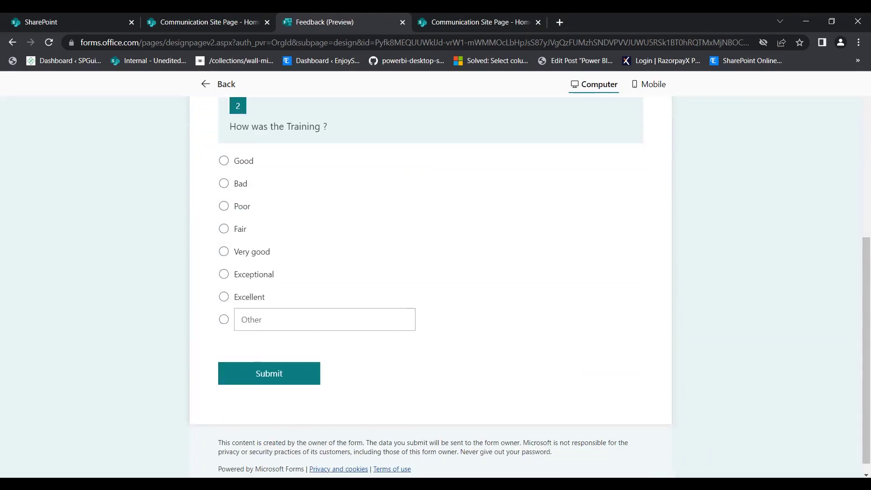
left_click(649, 84)
scroll(442, 263, "down", 4)
scroll(443, 264, "up", 4)
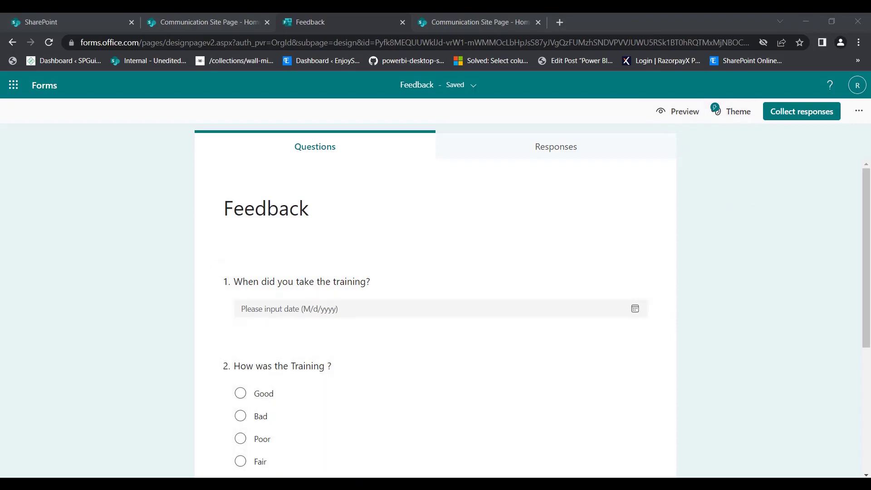
- Apply the solid purple color theme to the Feedback form and close the theme choices
left_click(733, 111)
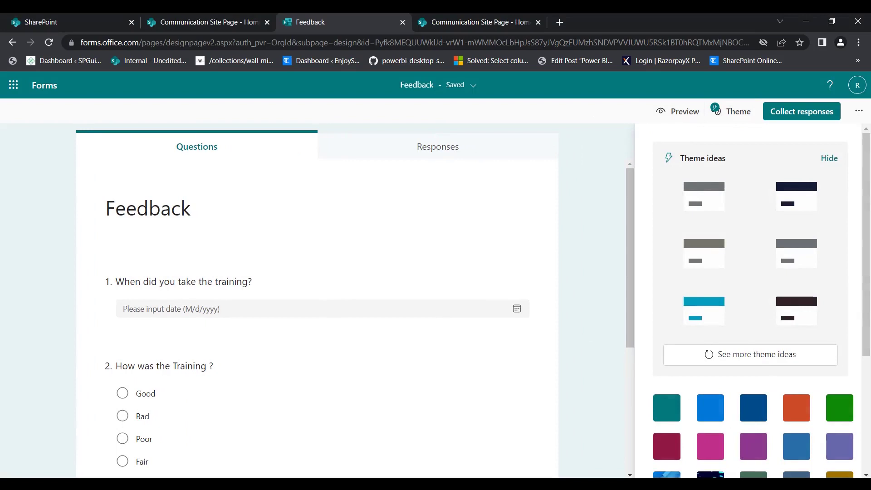
scroll(753, 335, "down", 3)
left_click(753, 333)
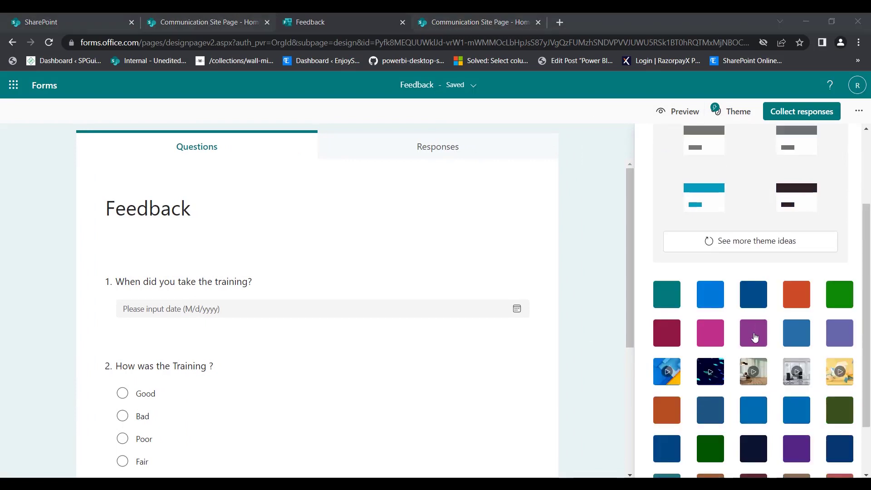
scroll(498, 304, "down", 1)
left_click(628, 149)
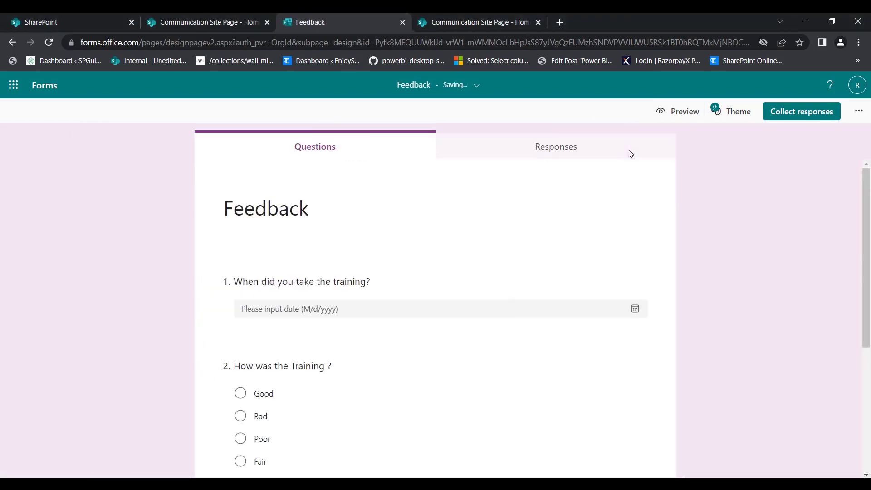
scroll(702, 241, "down", 5)
scroll(702, 235, "up", 5)
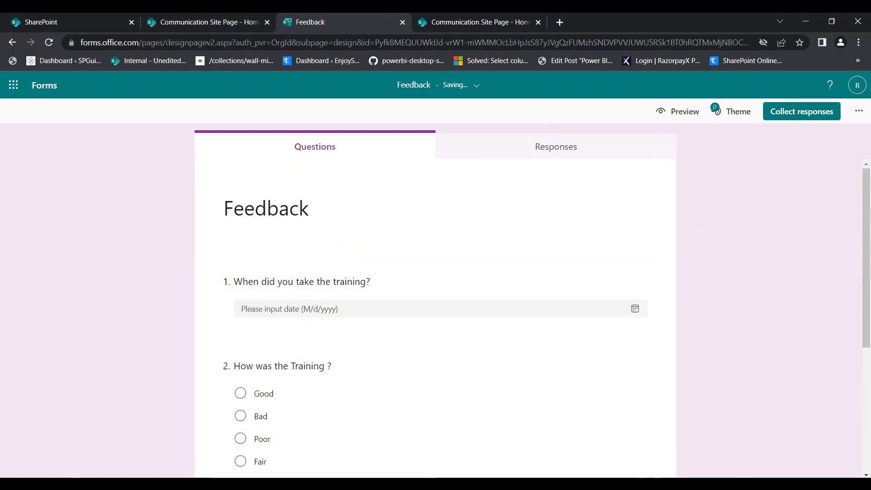
- Examine the Feedback form's response overview, including its response count, status and Excel option
left_click(556, 146)
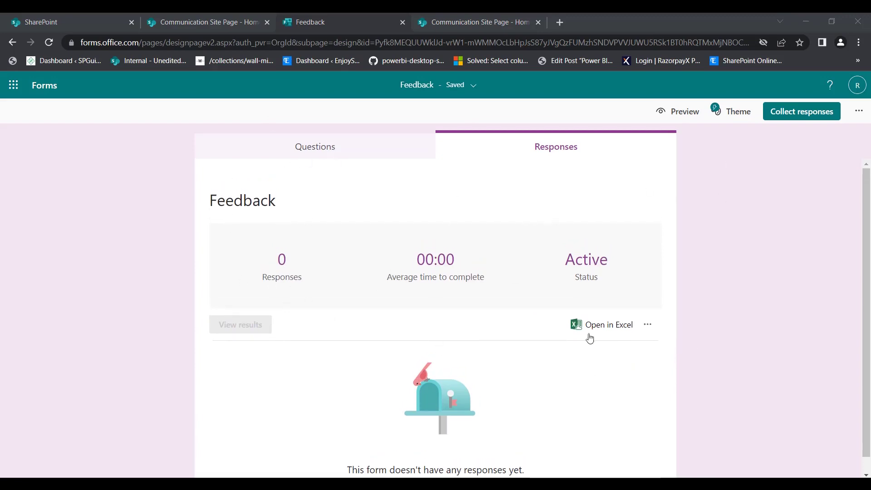
scroll(356, 311, "down", 1)
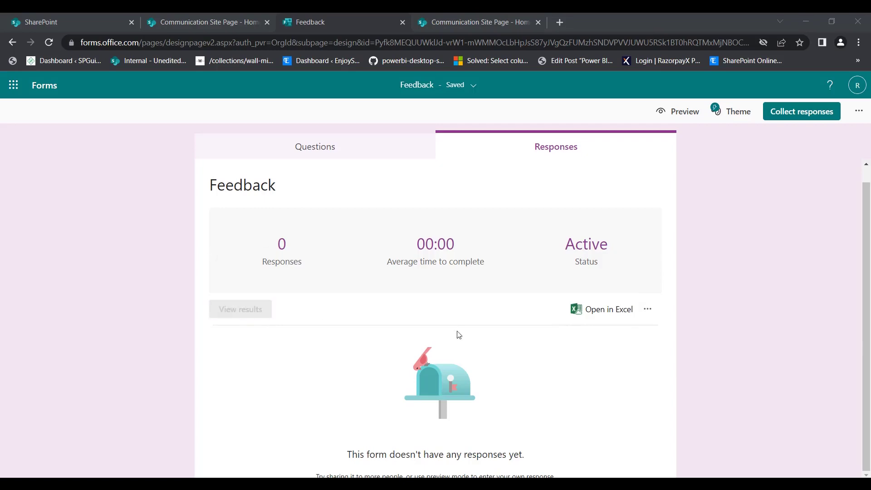
left_click_drag(347, 454, 529, 459)
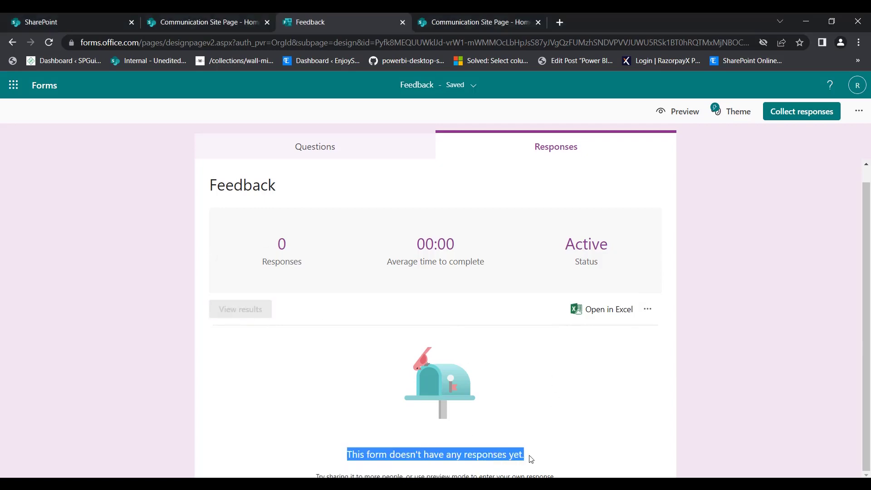
left_click_drag(587, 449, 348, 454)
left_click(357, 437)
left_click_drag(551, 450, 336, 445)
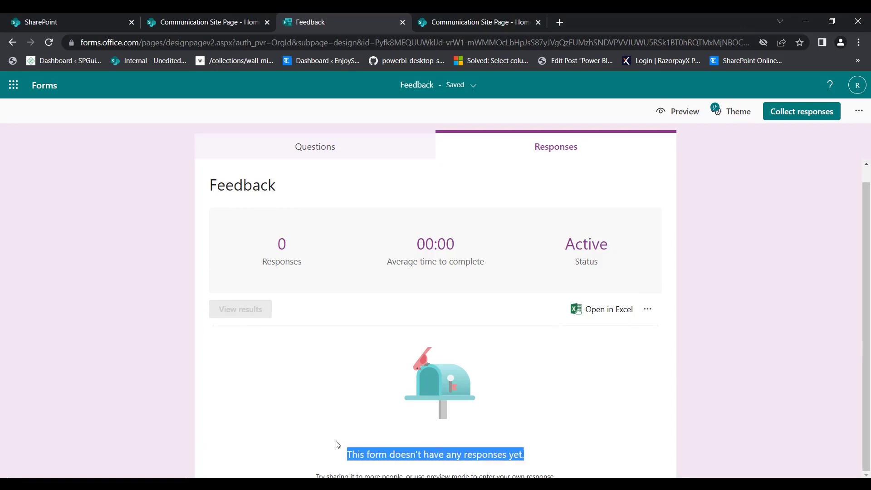
- Switch to the SharePoint page, confirm the Microsoft Forms web part in Collect responses mode, and republish the page
key("ctrl+shift+Tab")
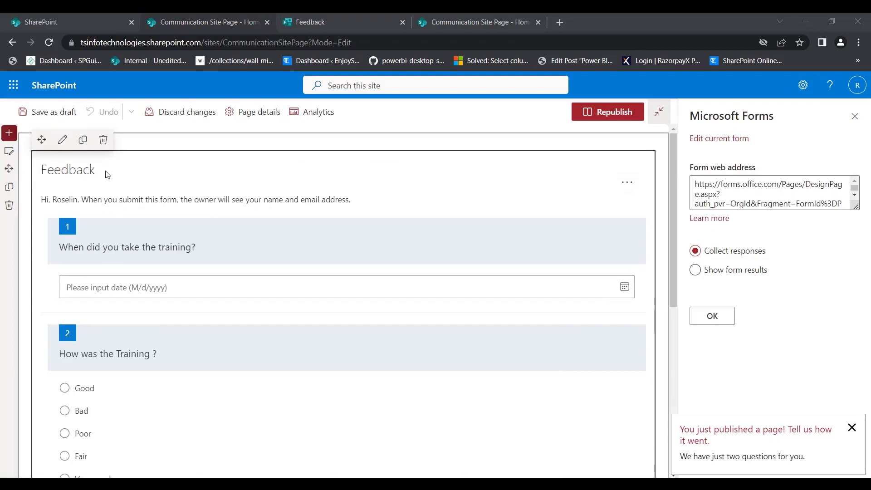
scroll(263, 363, "down", 4)
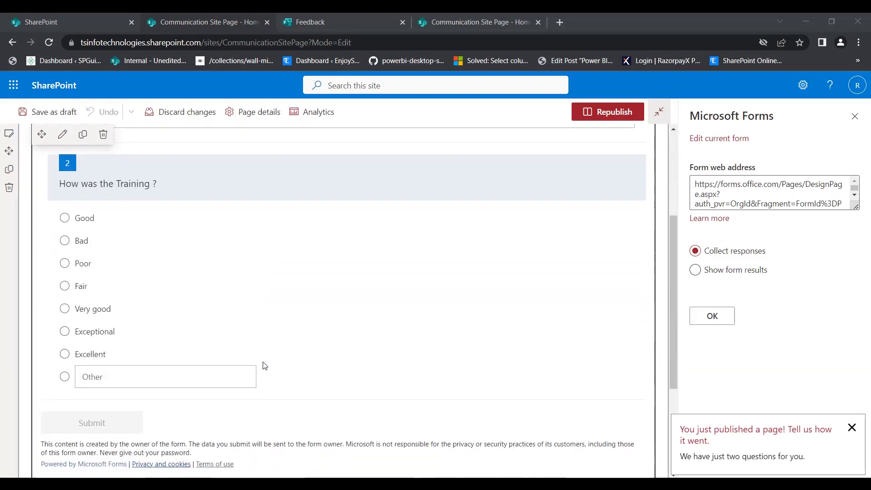
scroll(262, 363, "up", 4)
left_click_drag(695, 183, 837, 200)
left_click(821, 244)
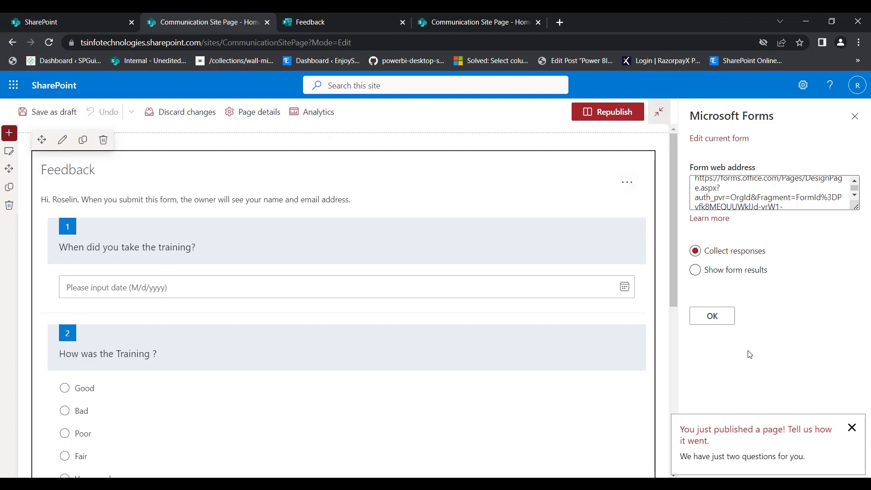
left_click(717, 316)
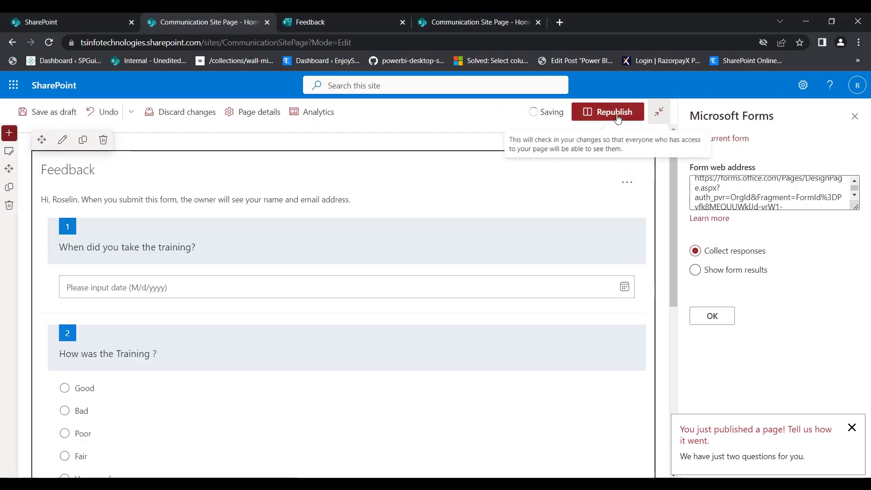
left_click(617, 114)
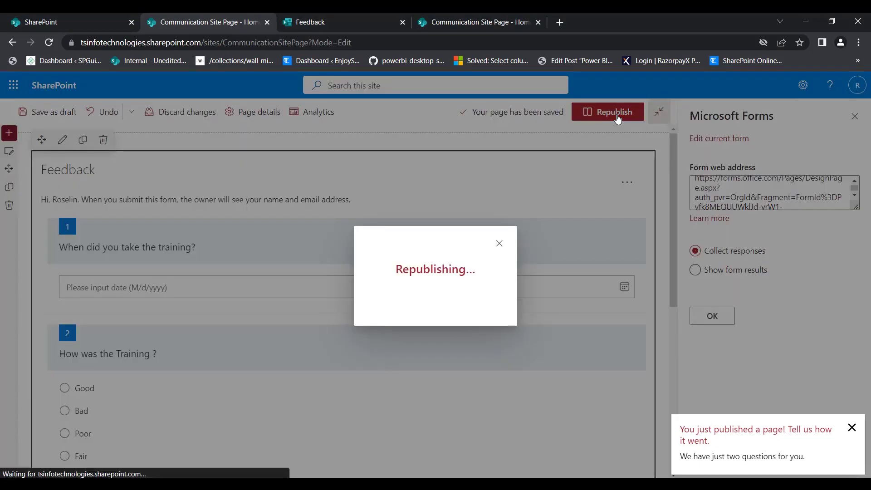
- Submit a response in the page's embedded Feedback form with the training date December 2, 2022 and the rating Excellent
scroll(477, 313, "down", 3)
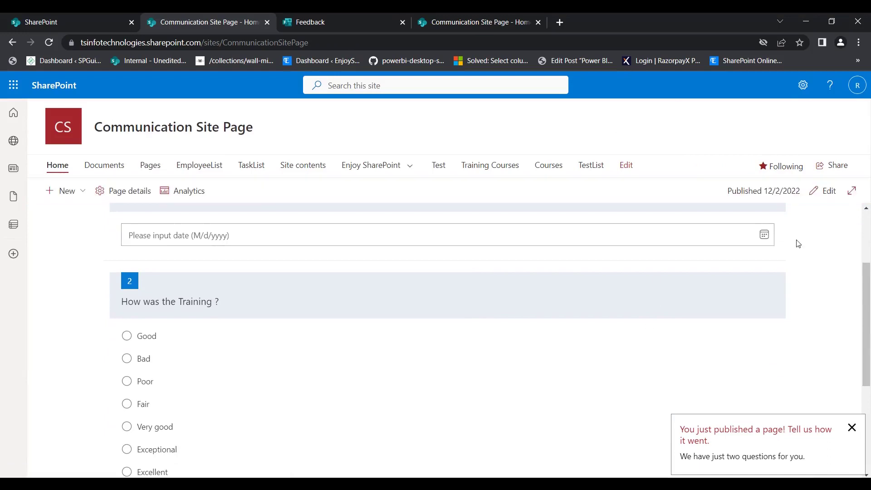
left_click(764, 236)
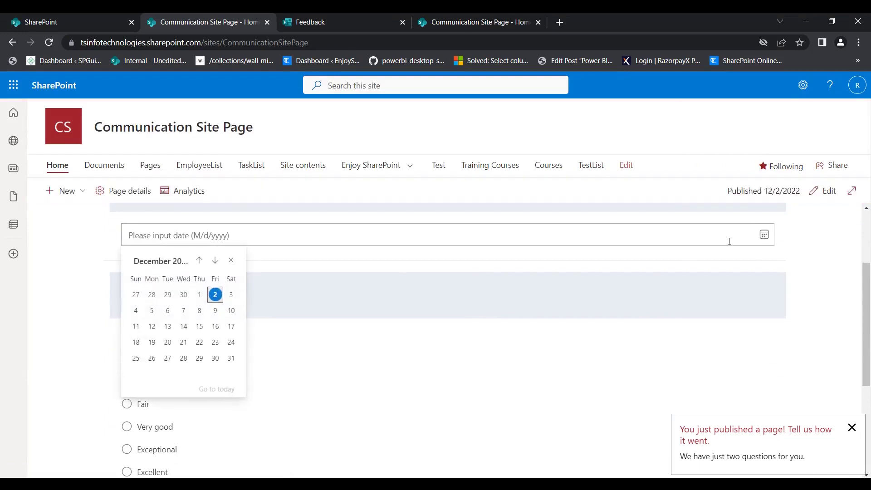
left_click(214, 296)
scroll(319, 332, "down", 3)
left_click(127, 336)
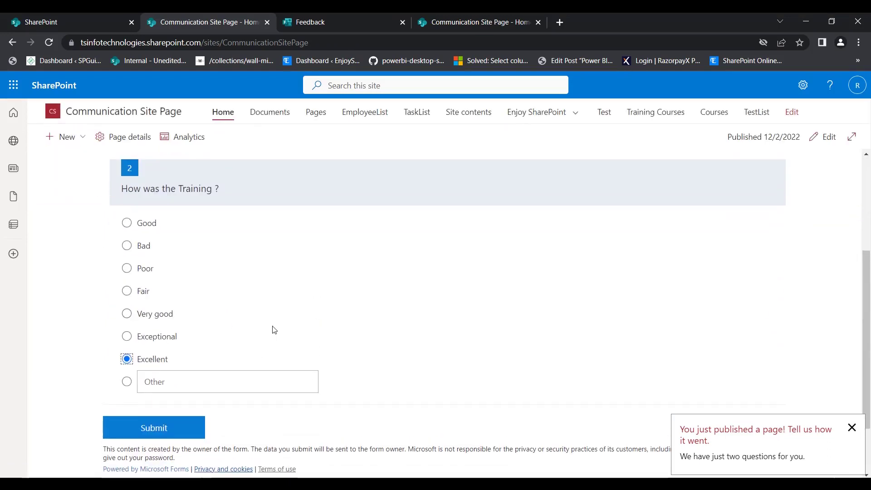
left_click(183, 405)
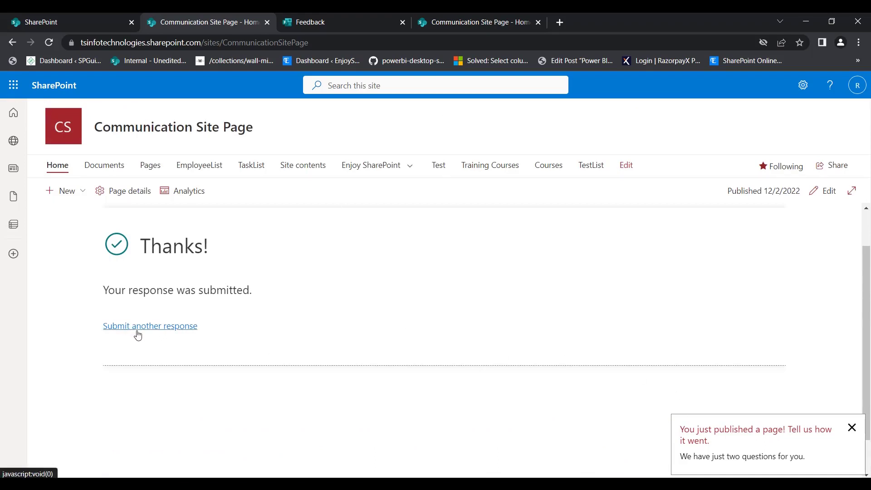
- Submit another response to the embedded Feedback form with the training date December 22, 2022 and the rating Fair
left_click(151, 335)
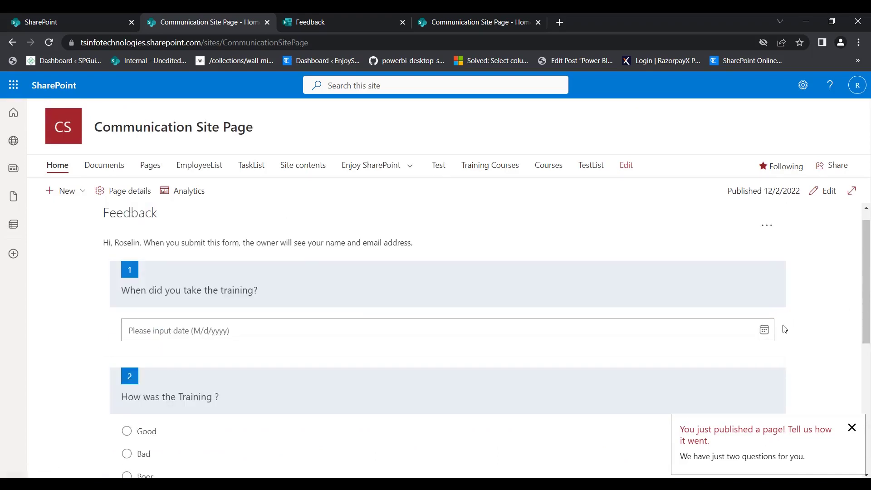
left_click(764, 330)
left_click(215, 386)
scroll(181, 363, "down", 5)
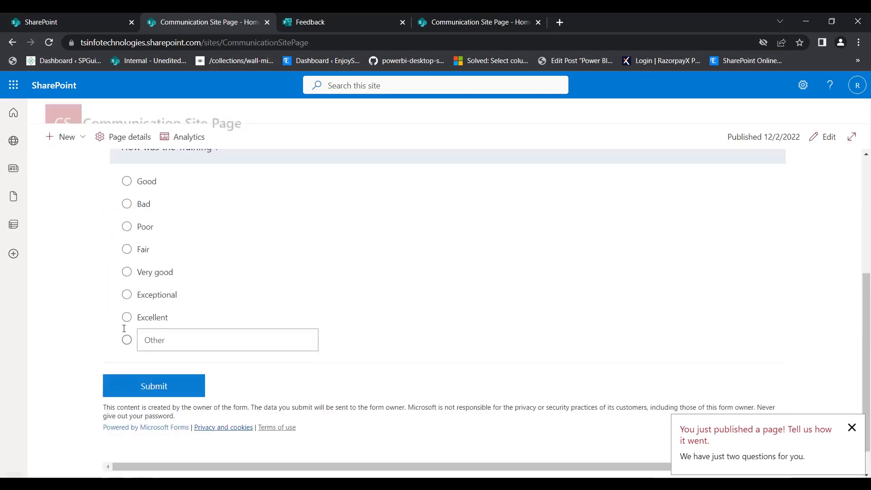
left_click(154, 249)
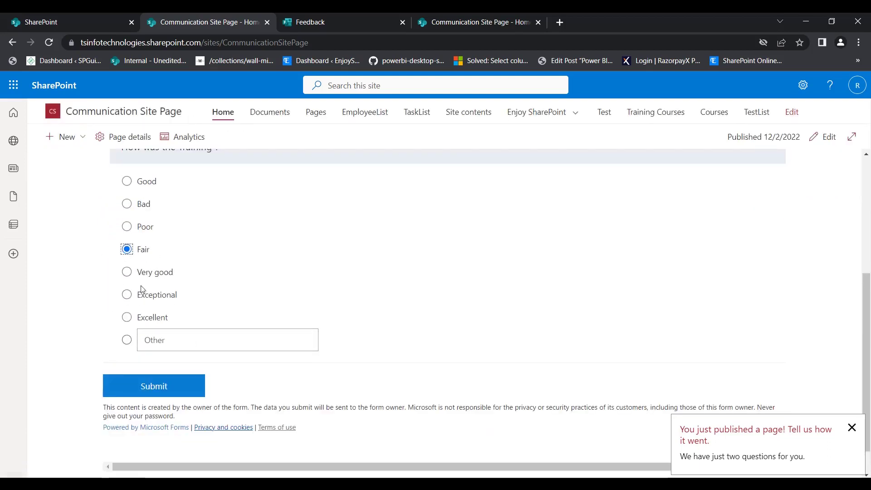
left_click(180, 386)
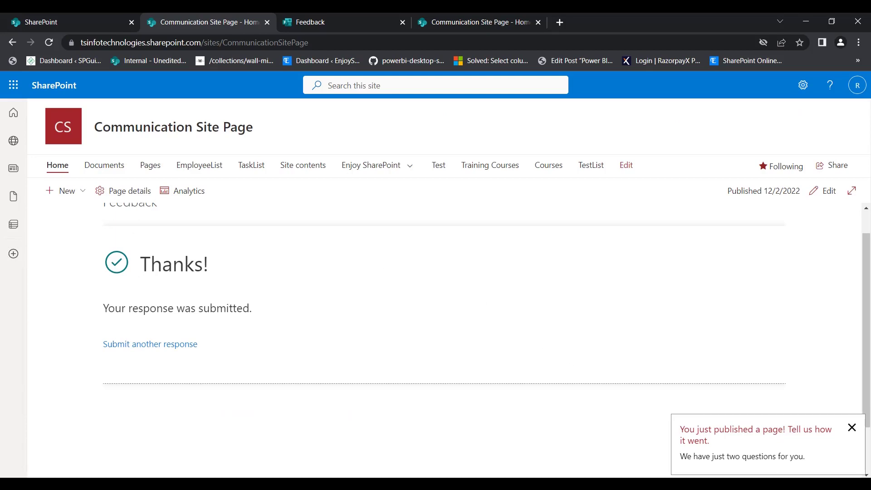
- Examine the collected responses and per-question charts of the Feedback form in Microsoft Forms, and return to the SharePoint page
left_click(347, 21)
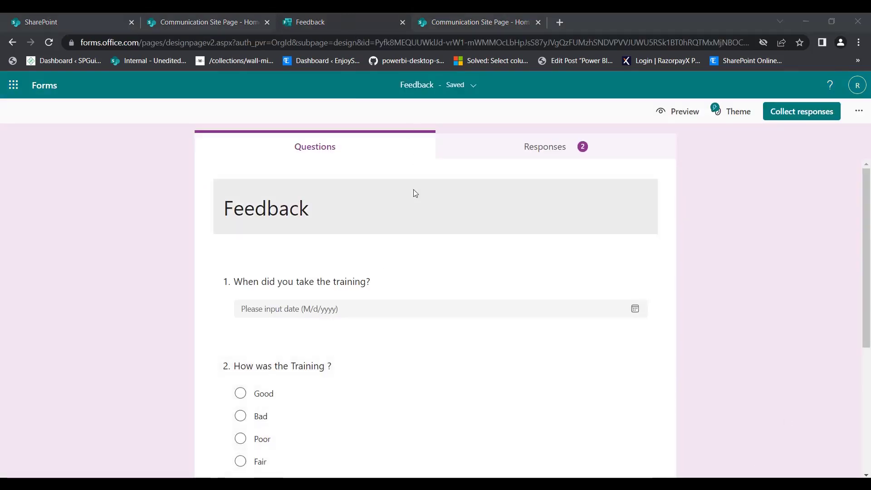
left_click(543, 149)
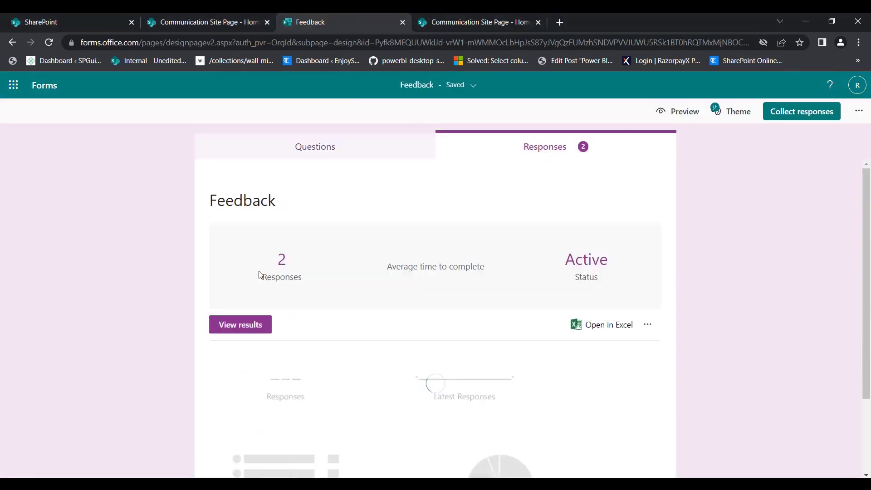
scroll(401, 416, "down", 5)
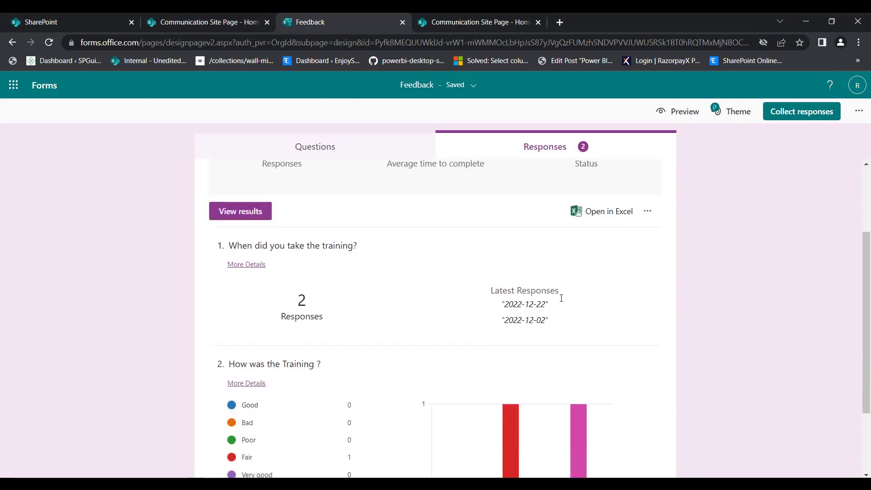
scroll(548, 426, "up", 5)
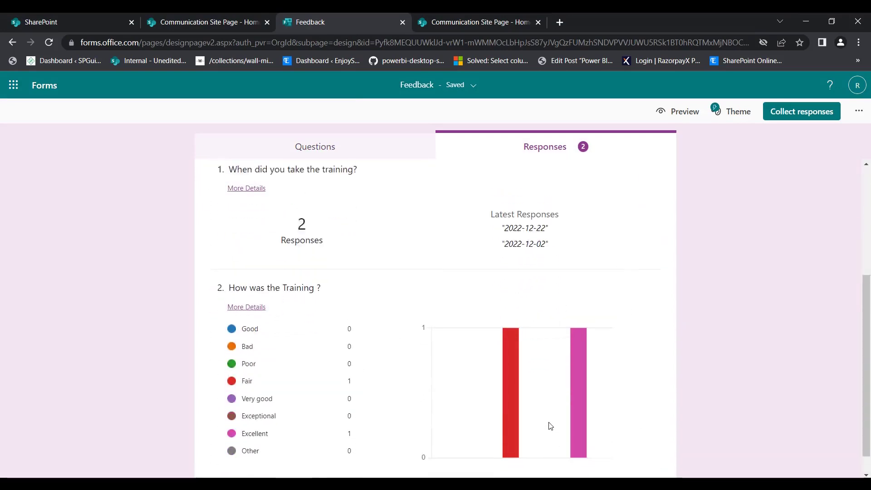
scroll(558, 393, "down", 5)
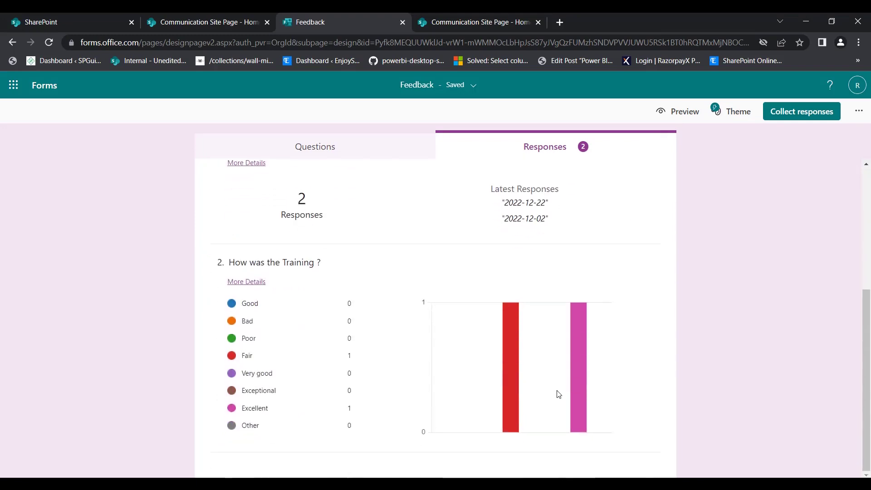
scroll(558, 393, "up", 5)
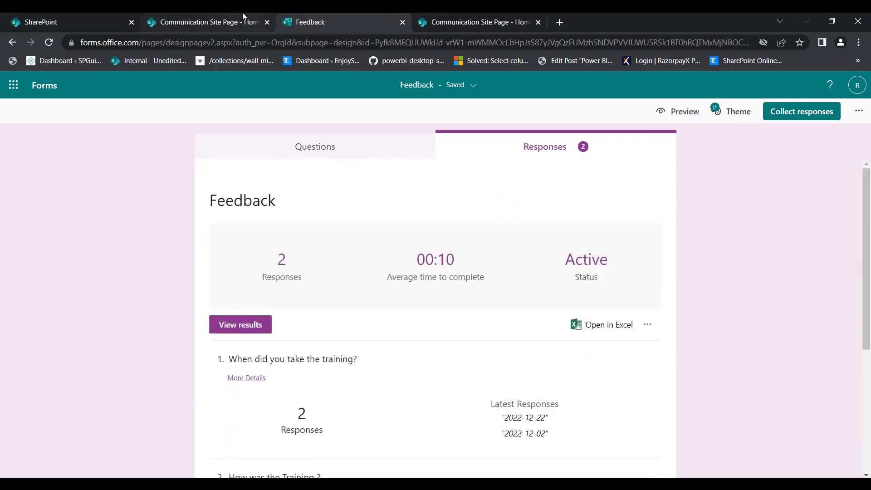
left_click(231, 17)
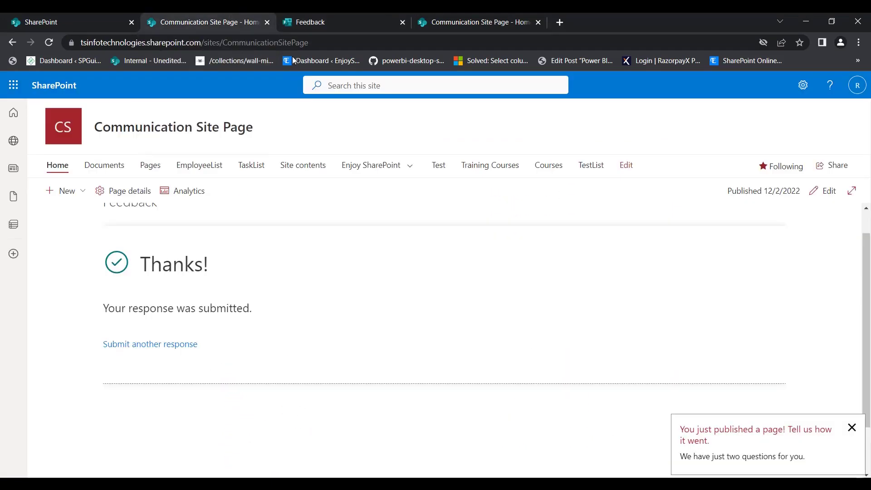
- Set the page's Microsoft Forms web part to Show form results with a web address for the response summary, and republish the page
left_click(825, 192)
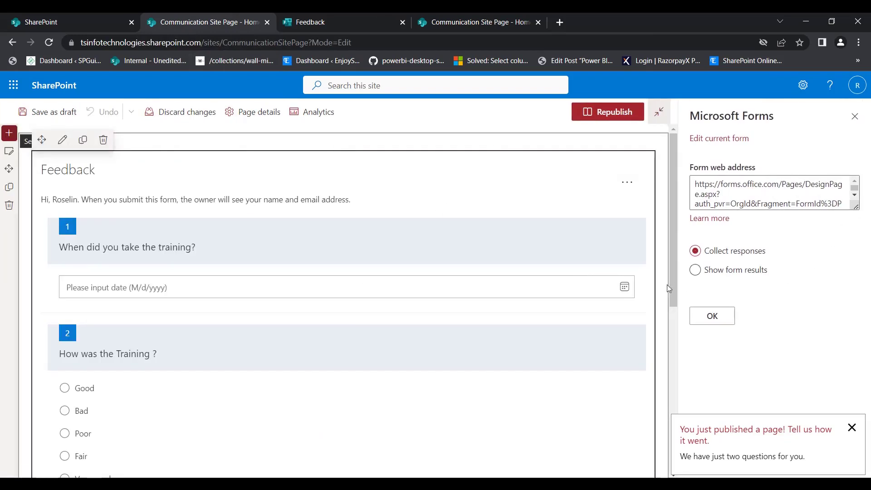
left_click(745, 272)
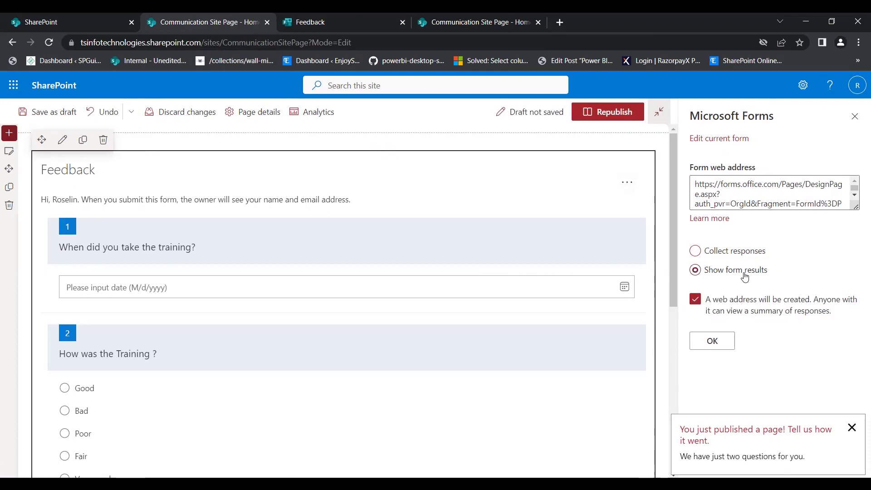
left_click(719, 343)
left_click(608, 112)
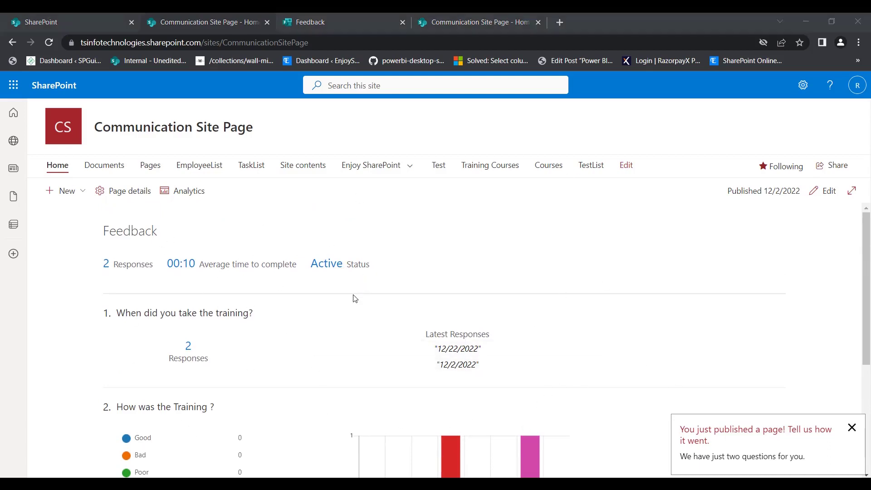
- Examine the Feedback form's questions in Microsoft Forms and compare them with the results summary shown on the SharePoint page
left_click(297, 20)
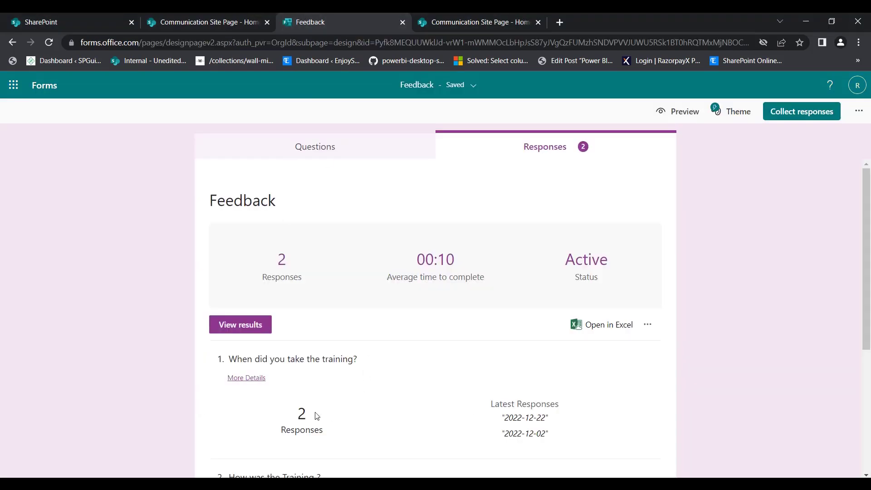
left_click(361, 155)
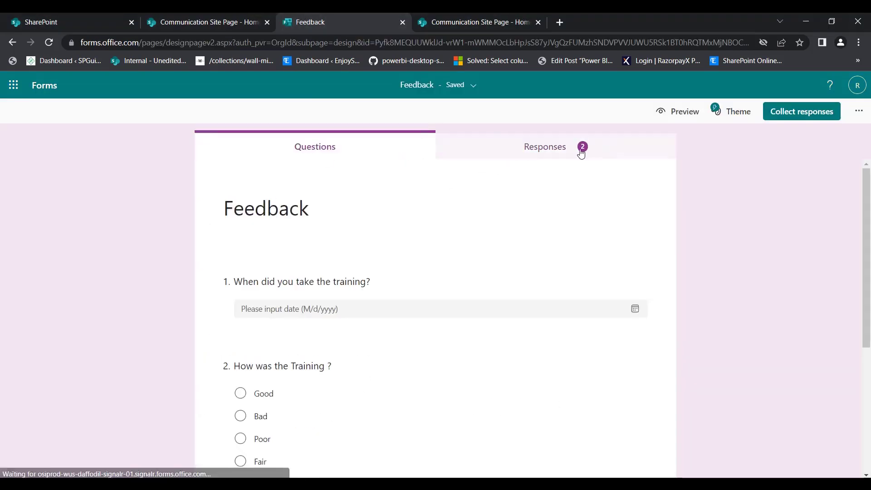
key("ctrl+Tab")
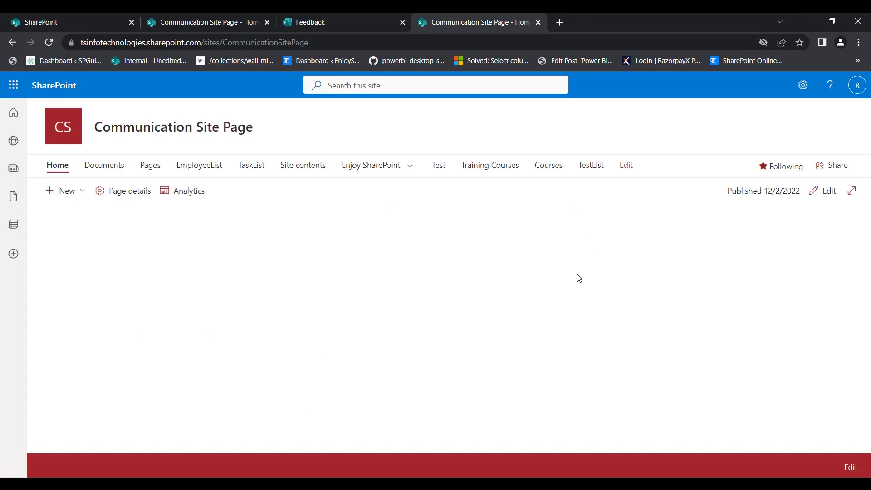
left_click(318, 21)
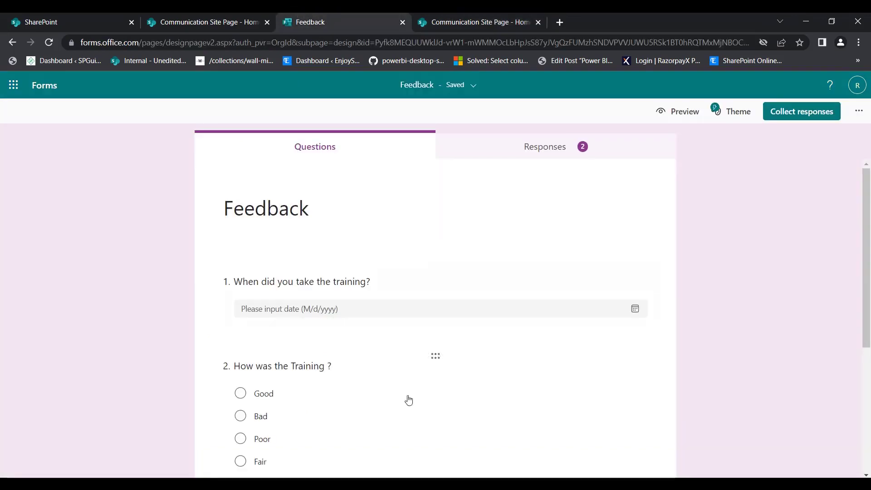
left_click(481, 22)
key("ctrl+shift+Tab")
left_click(491, 18)
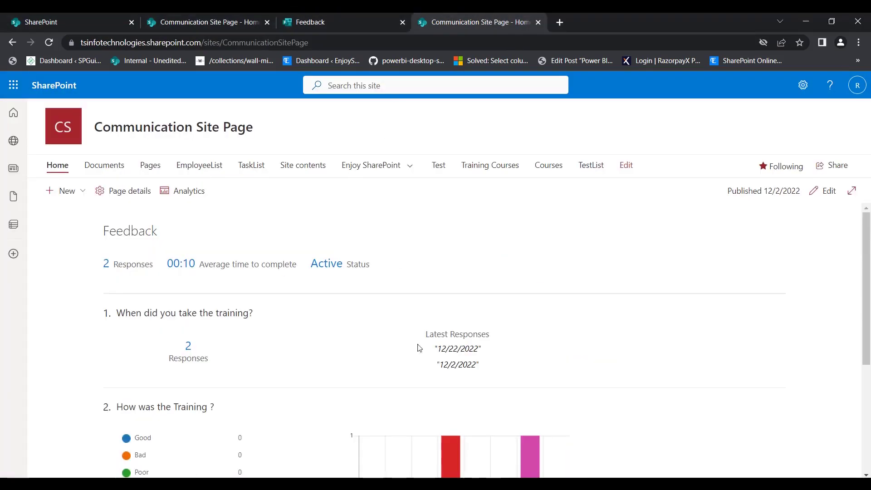
scroll(424, 356, "down", 1)
scroll(578, 398, "up", 1)
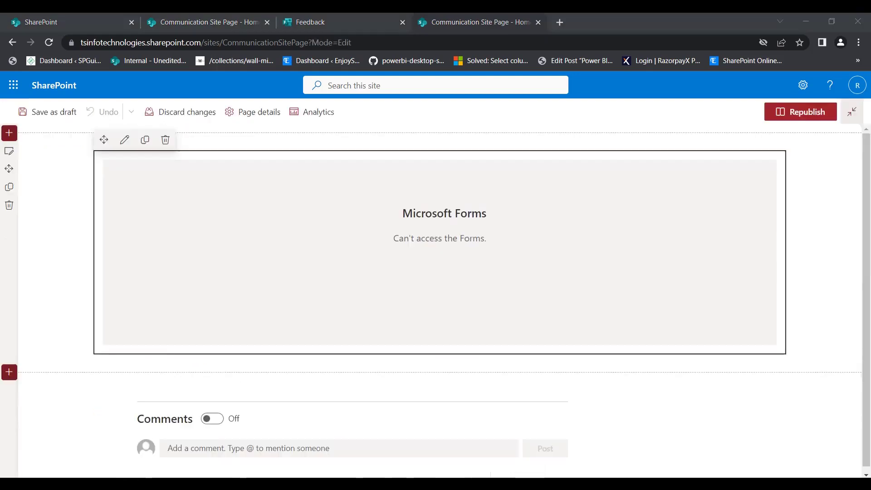
- Delete the existing Microsoft Forms web part, and insert a new one in the section set to add an existing form
left_click(164, 140)
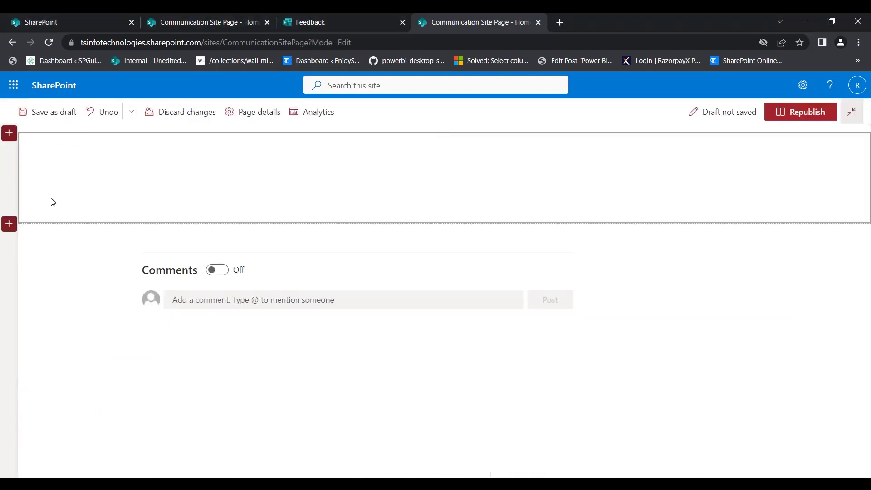
left_click(444, 141)
type("mi")
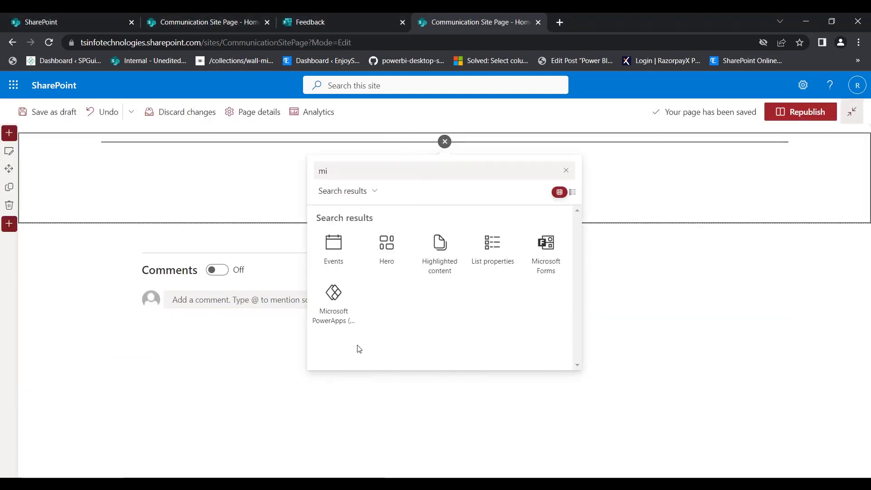
left_click(541, 266)
left_click(497, 287)
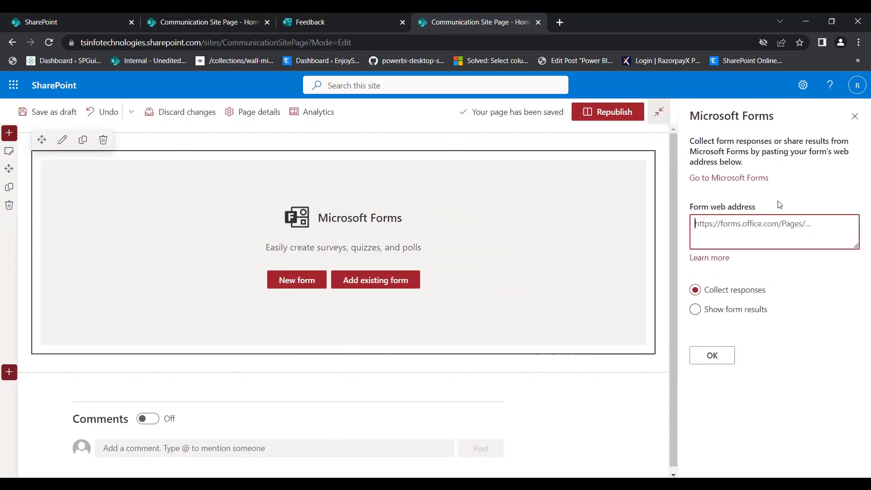
- Go to Microsoft Forms in a new tab and open the Training Feedback form
right_click(714, 181)
left_click(740, 188)
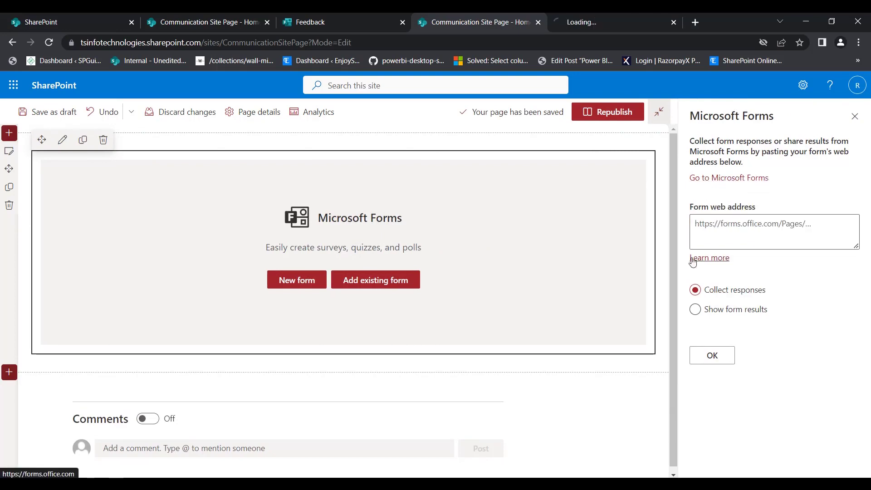
left_click(616, 12)
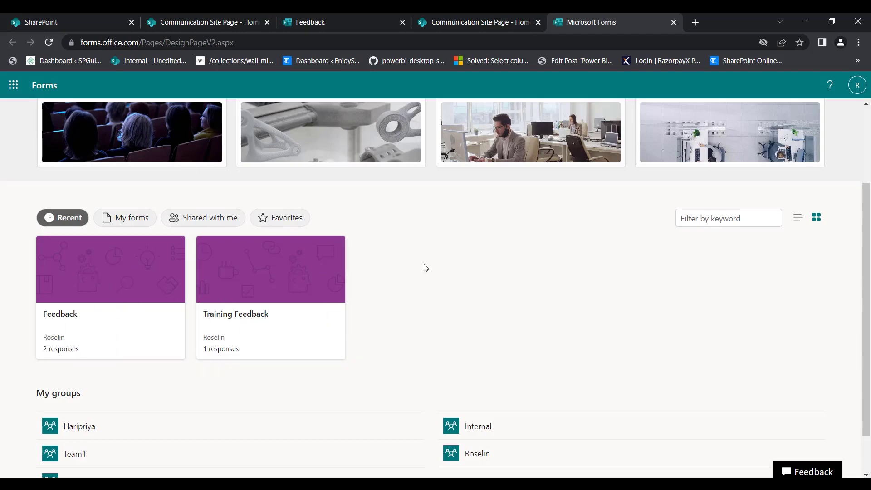
left_click(334, 349)
left_click(377, 393)
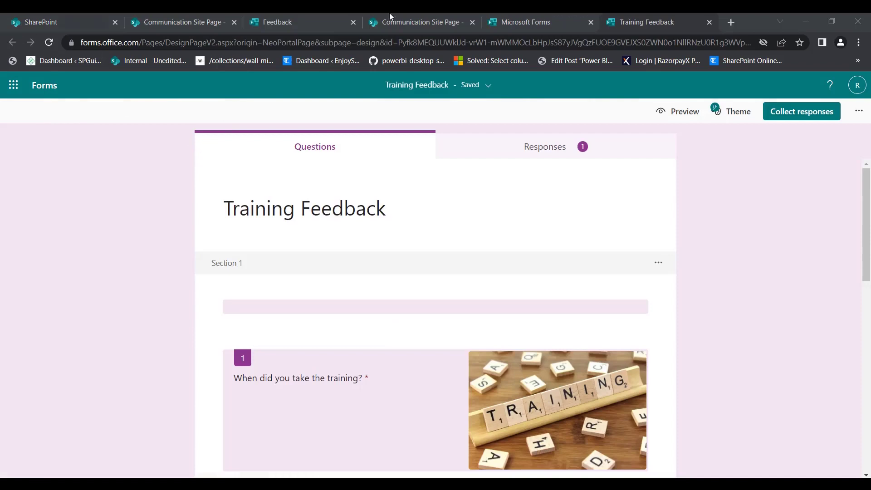
- Copy the Training Feedback form's page address and paste it as the form web address of the SharePoint web part
left_click(512, 43)
left_click(513, 43)
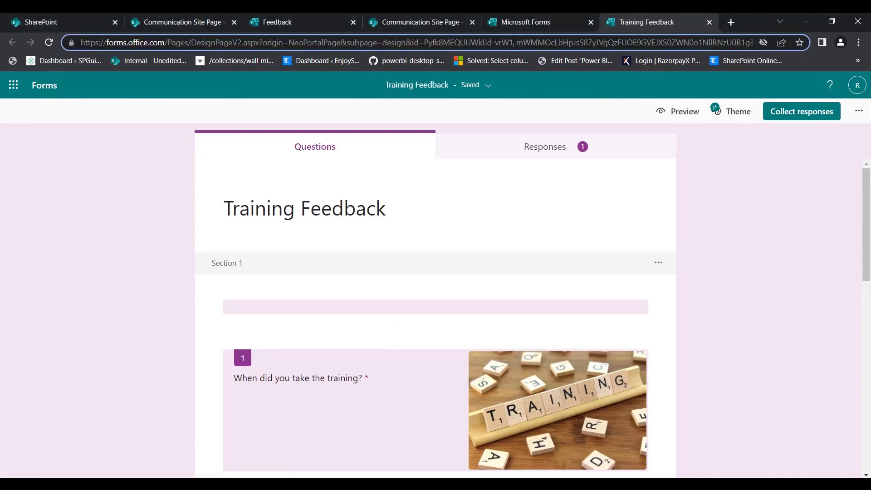
triple_click(513, 42)
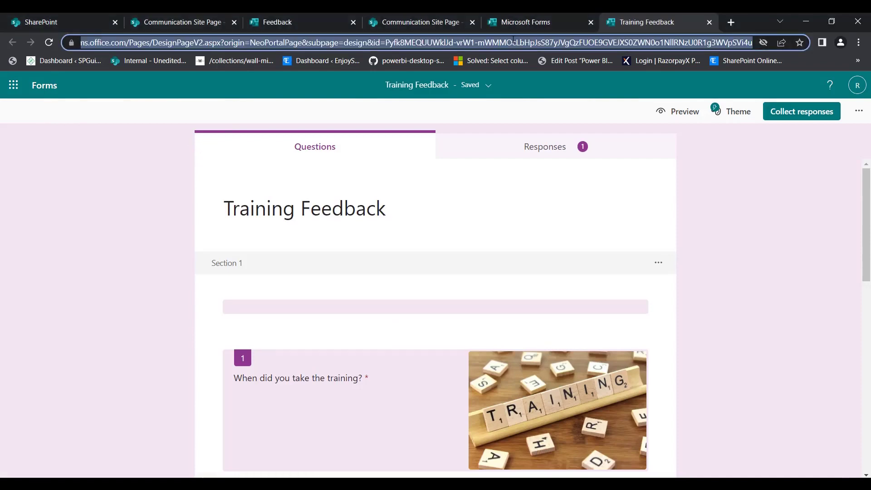
key("ctrl+c")
left_click(408, 20)
left_click(771, 231)
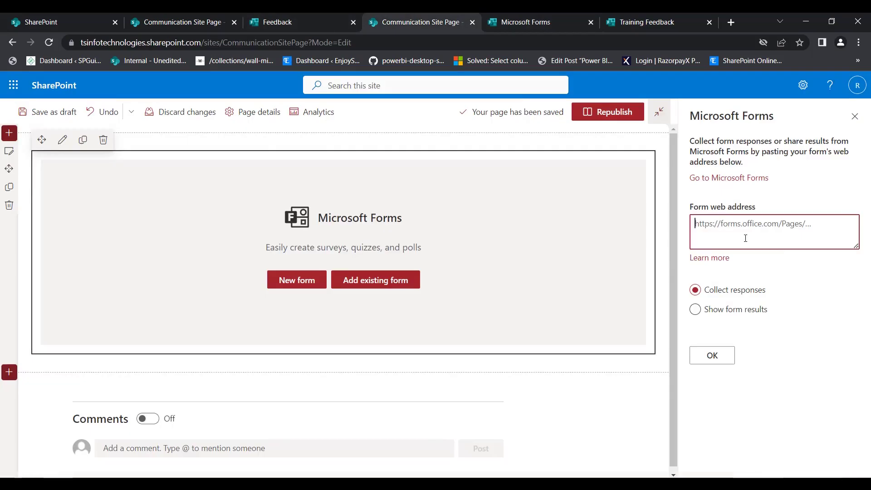
key("ctrl+v")
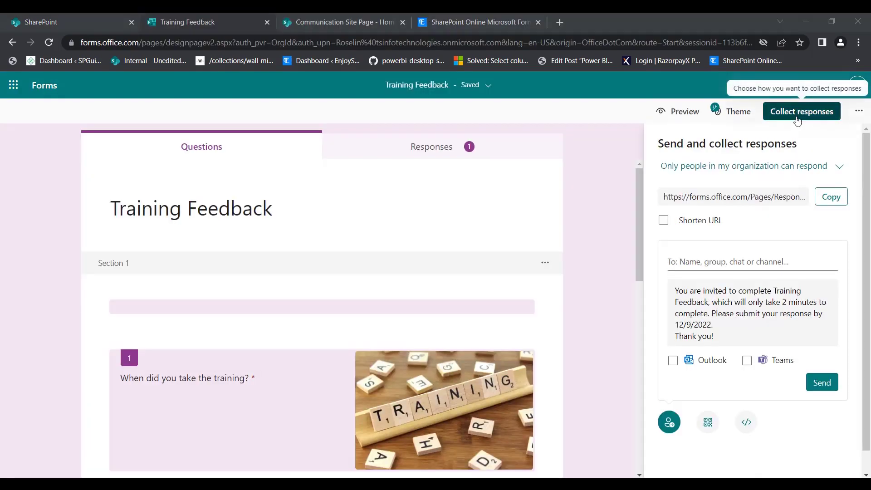
- Copy the Training Feedback form's response collection link and apply it as the web part's form web address with Show form results
left_click(830, 205)
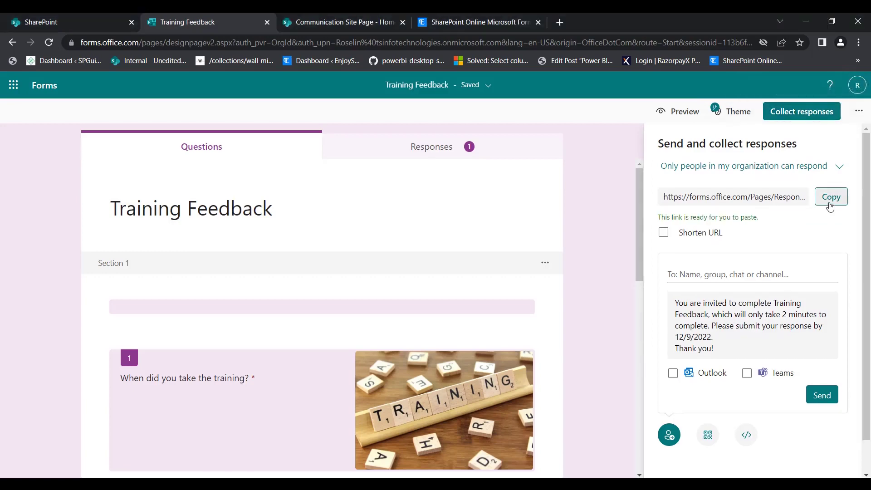
left_click(338, 21)
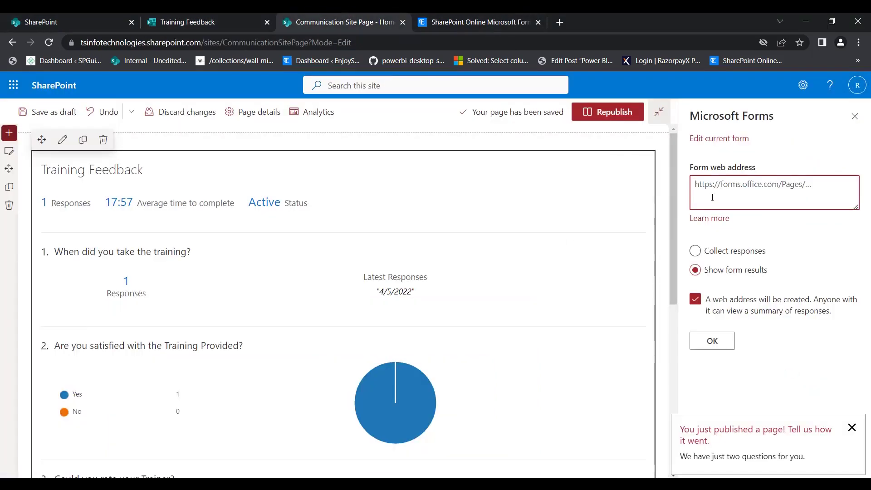
key("ctrl+v")
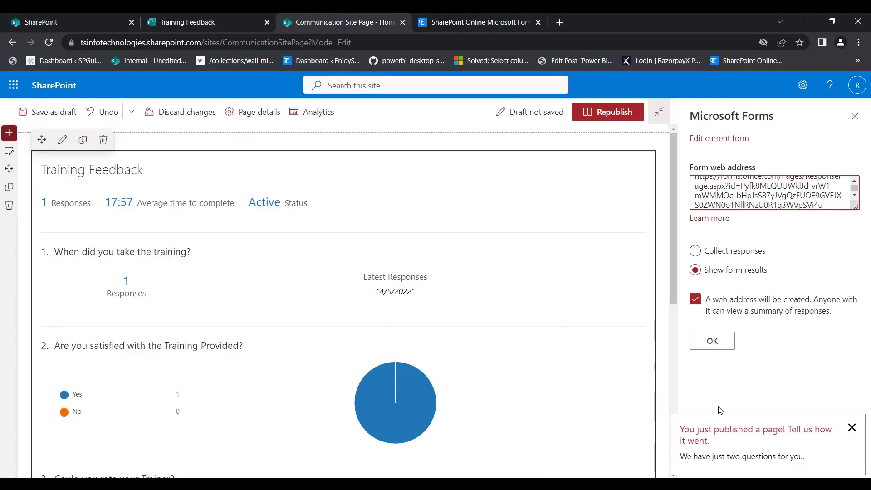
left_click(710, 341)
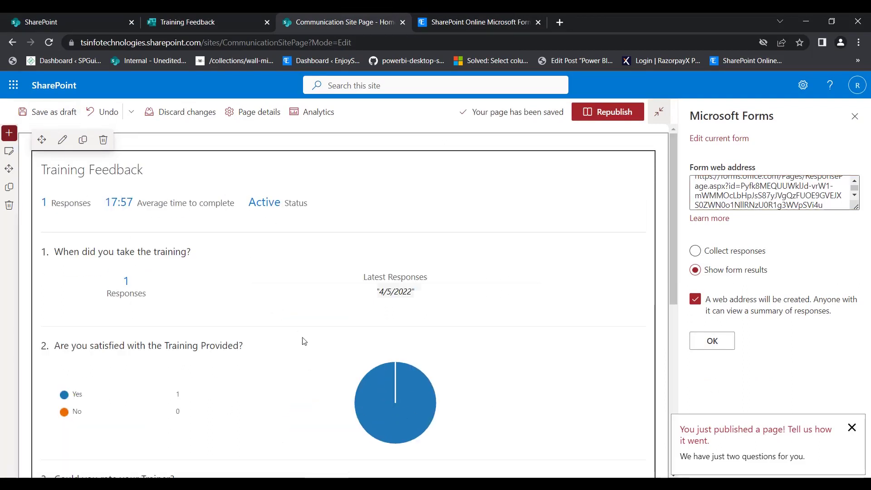
scroll(281, 358, "down", 4)
scroll(485, 345, "up", 4)
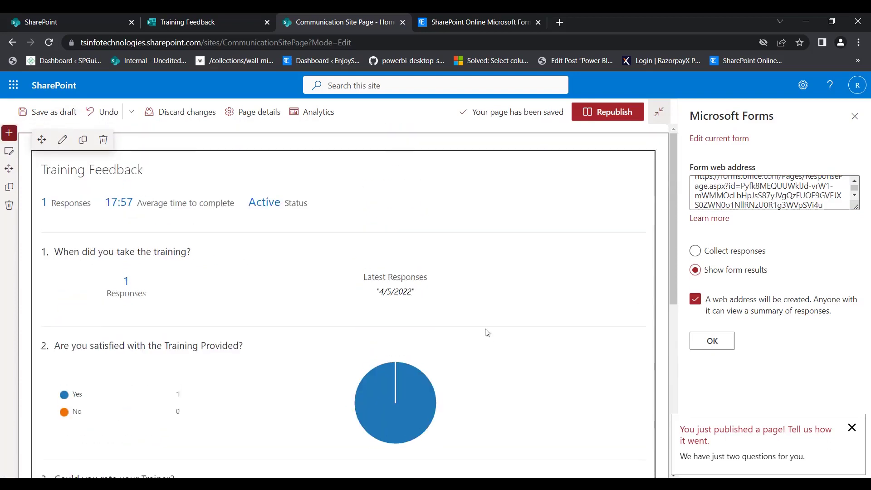
- Set the Training Feedback web part to Collect responses and republish the page
left_click(713, 257)
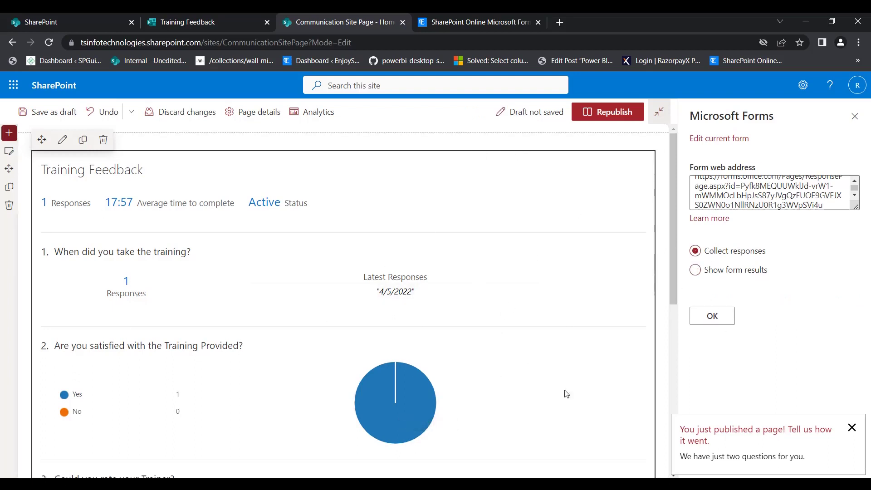
scroll(461, 395, "down", 1)
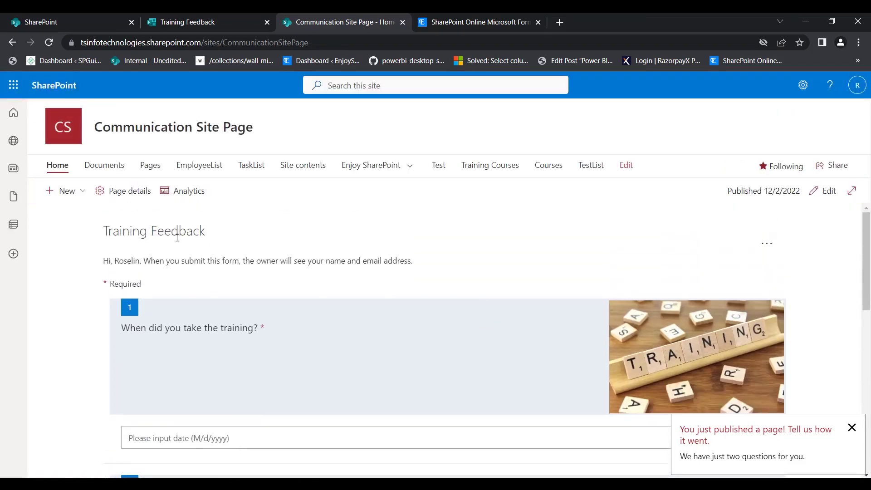
scroll(359, 358, "down", 6)
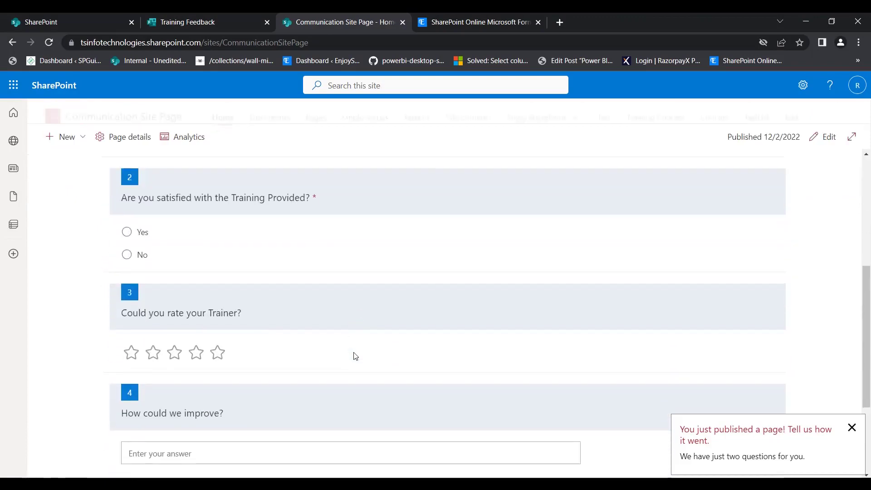
scroll(355, 356, "down", 3)
scroll(344, 359, "up", 9)
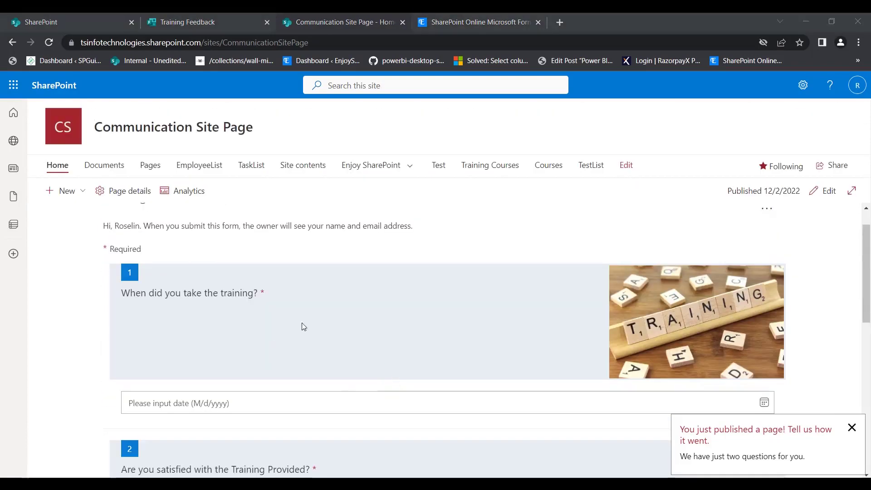
- Submit the embedded Training Feedback form with the date 12/14/2022, satisfaction Yes, a five-star trainer rating and the improvement answer "Good"
scroll(345, 358, "down", 4)
scroll(345, 358, "down", 3)
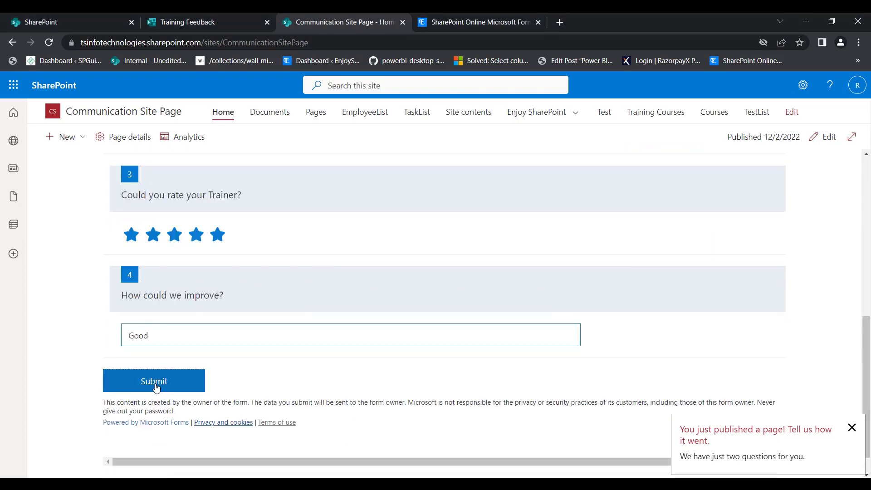
scroll(154, 408, "down", 1)
left_click(154, 372)
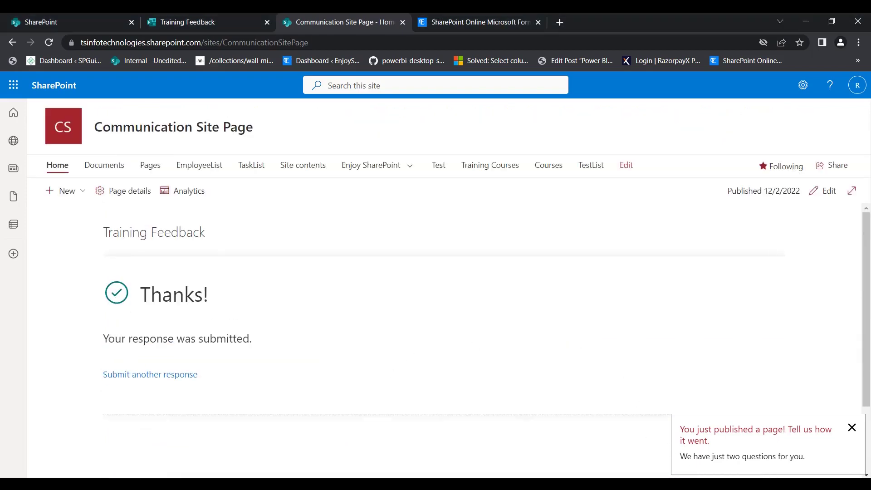
- Review the Training Feedback responses in Microsoft Forms, including the second respondent's individual answers
key("ctrl+shift+Tab")
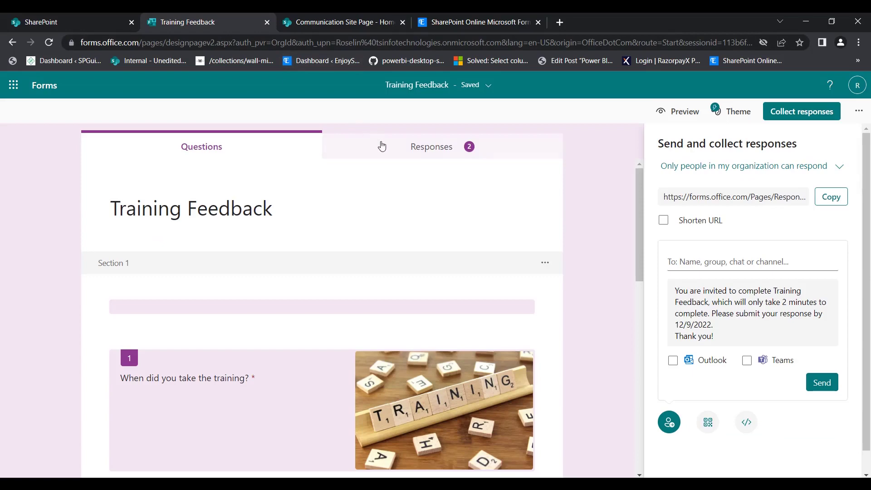
left_click(391, 152)
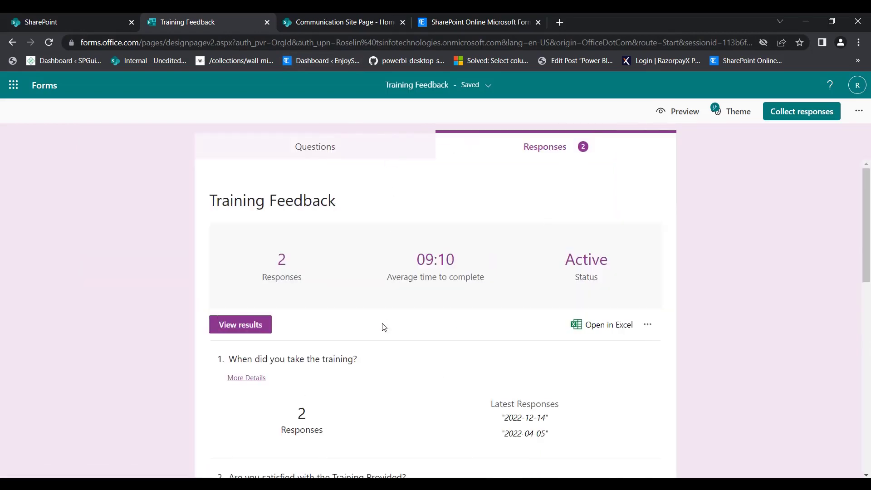
scroll(270, 258, "down", 1)
left_click(260, 271)
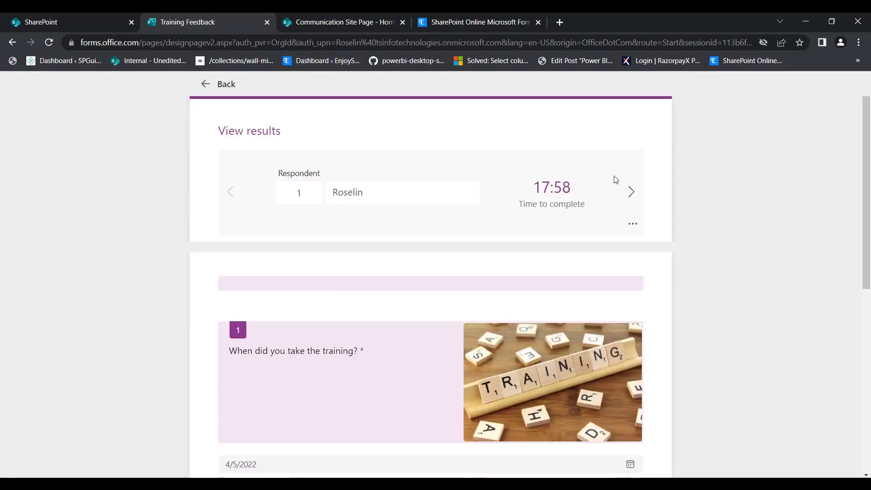
left_click(626, 197)
scroll(626, 278, "down", 6)
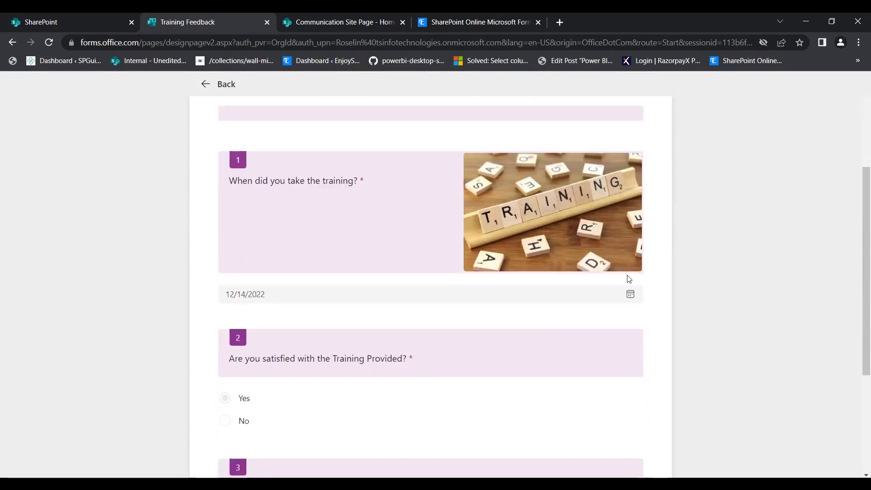
scroll(627, 277, "up", 1)
scroll(629, 278, "up", 5)
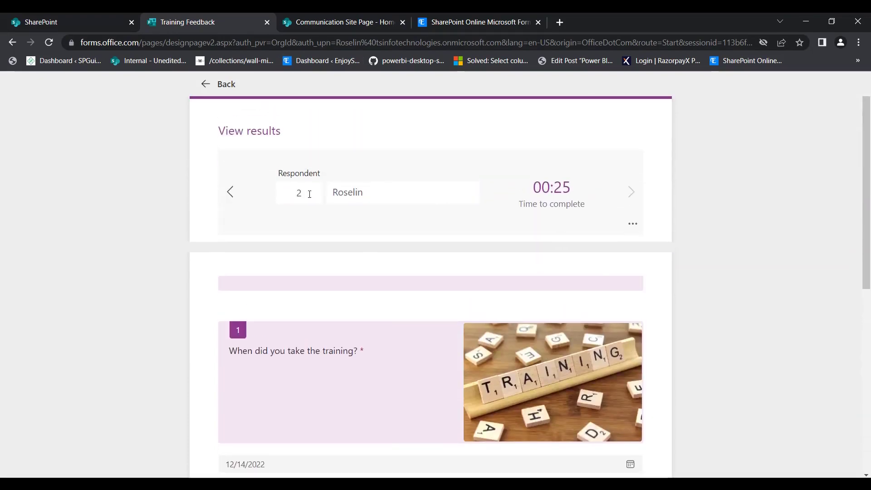
- Go back to the first respondent's individual answers to the Training Feedback form
left_click(231, 192)
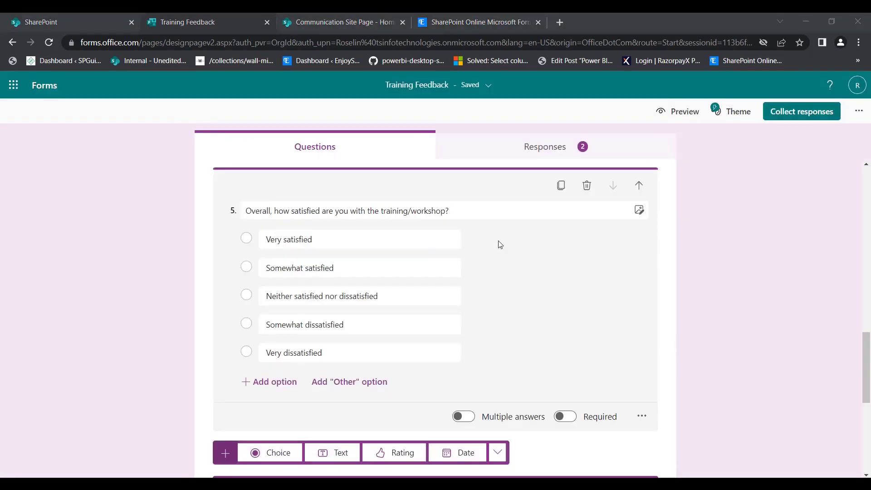
- Open the image options for question 5 about overall training satisfaction and check the OneDrive and local upload sources
scroll(509, 307, "up", 1)
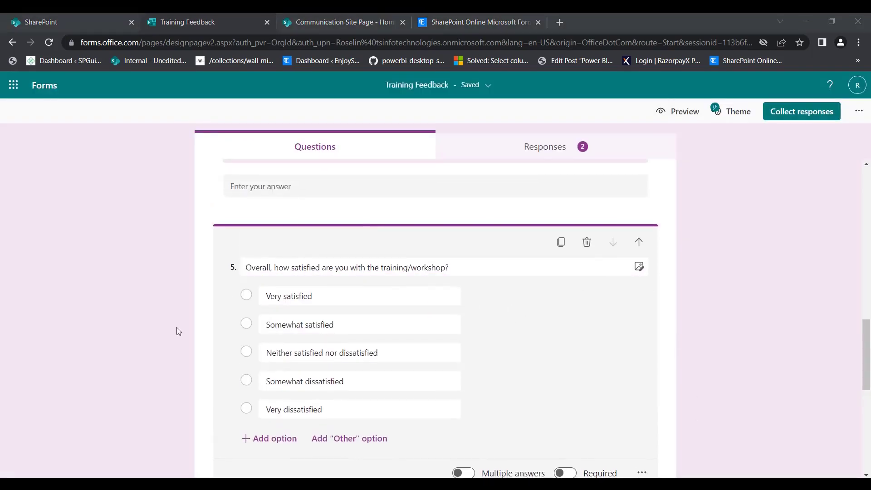
left_click(639, 266)
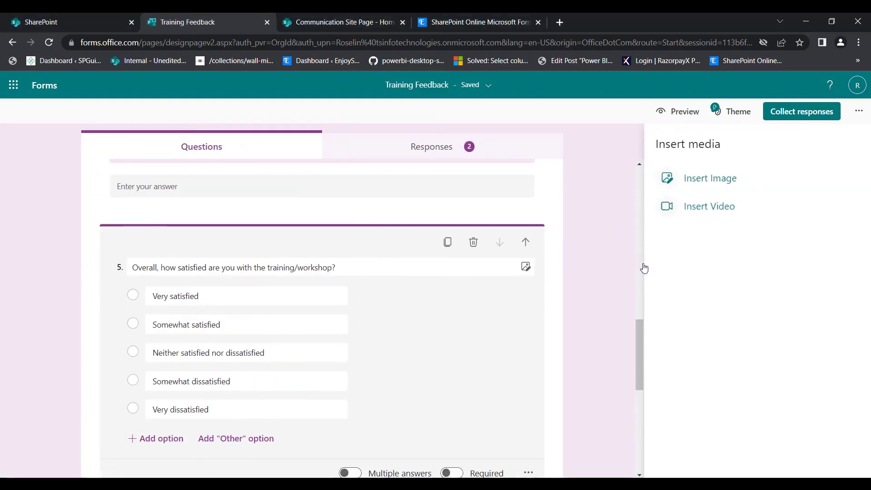
left_click(526, 267)
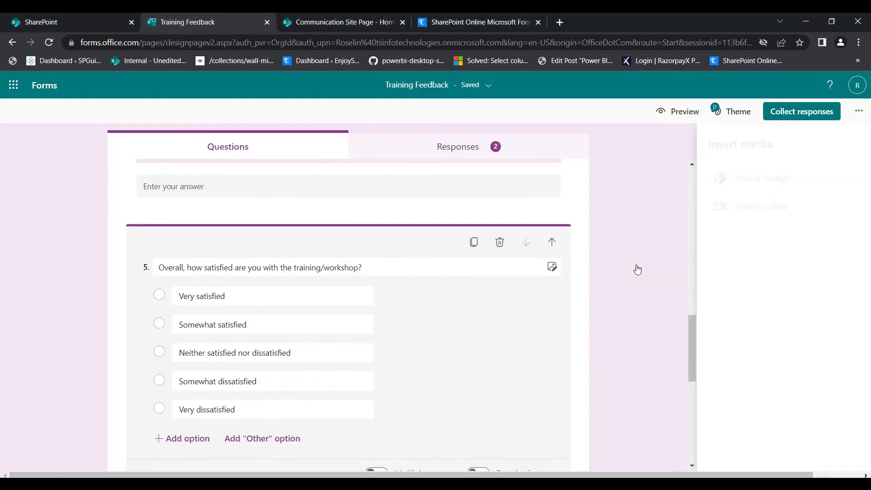
left_click(637, 268)
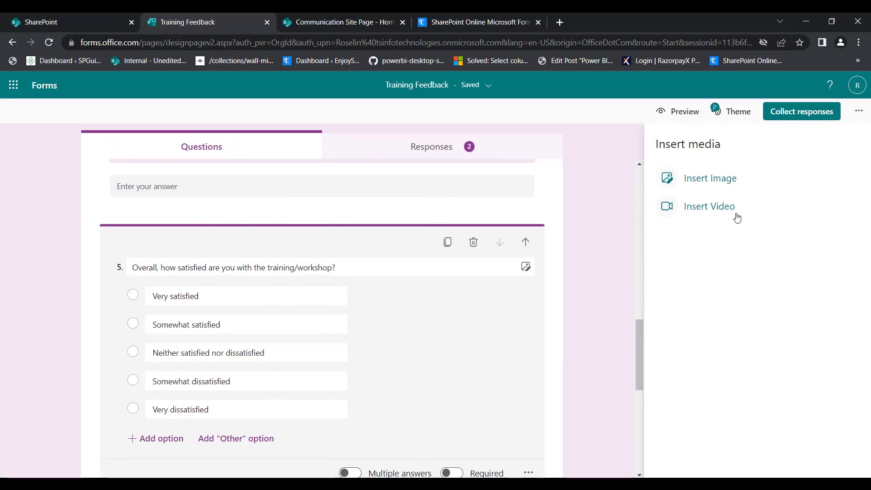
left_click(658, 177)
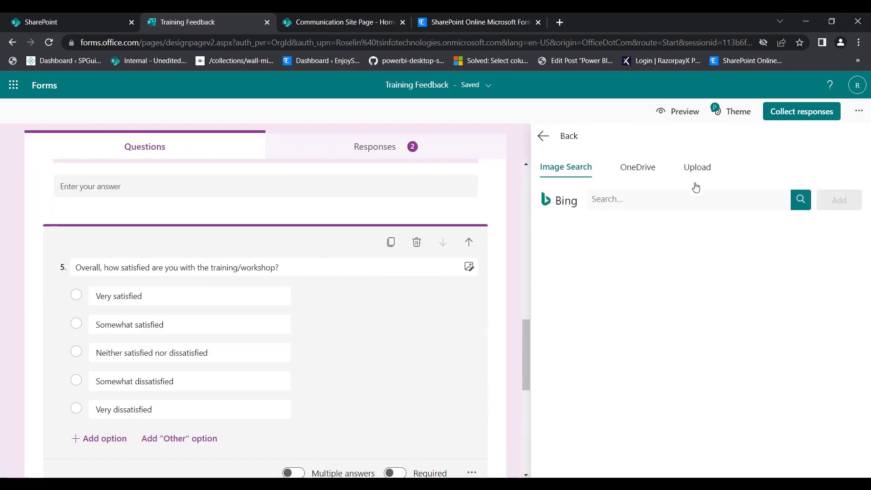
left_click(643, 171)
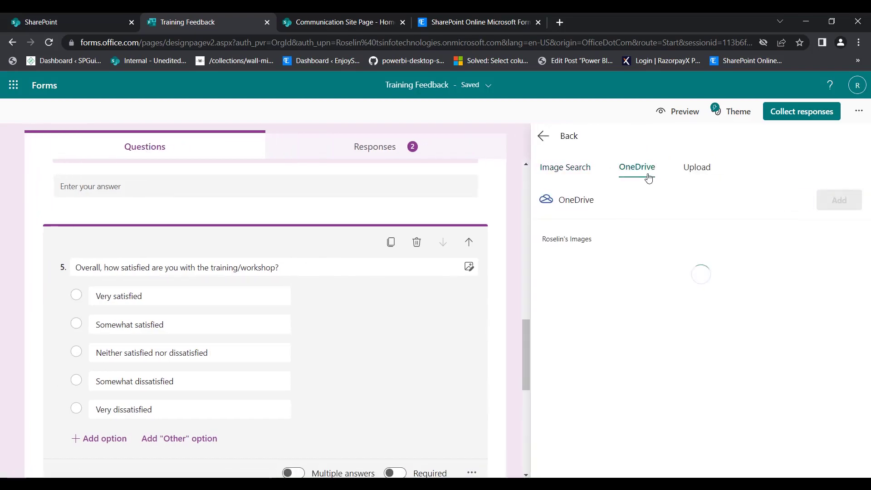
left_click(700, 169)
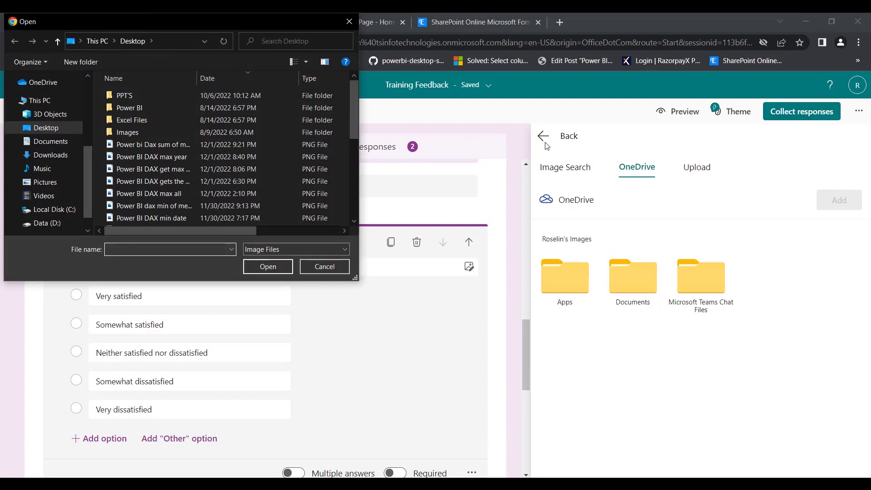
key("Escape")
- Search Bing images for "trainin" and add the picture of a hand touching floating media icons to question 5
left_click(548, 171)
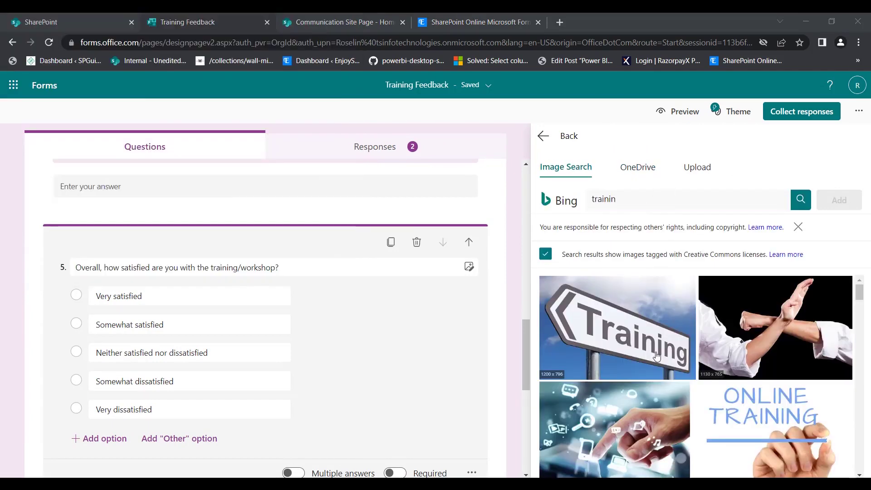
left_click(656, 341)
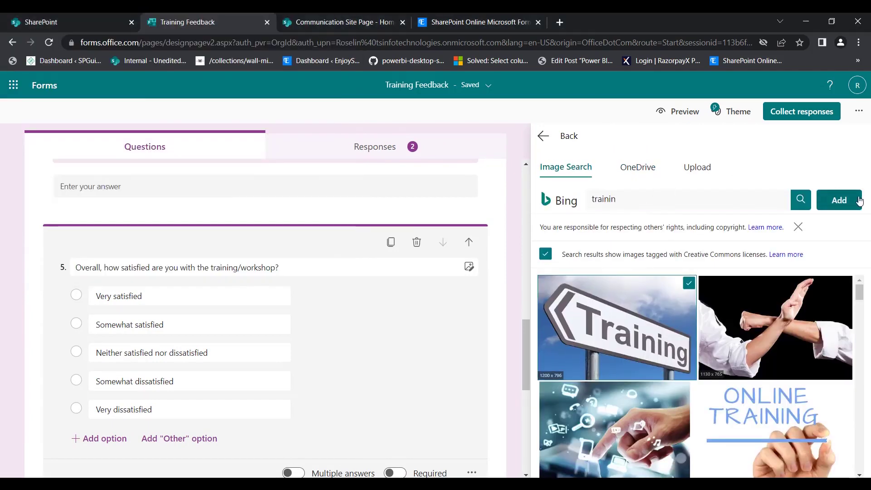
left_click(839, 200)
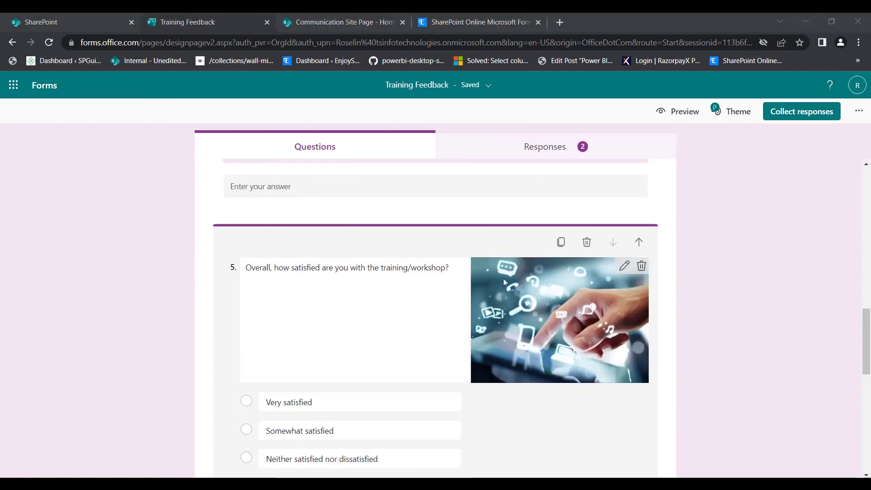
left_click(623, 271)
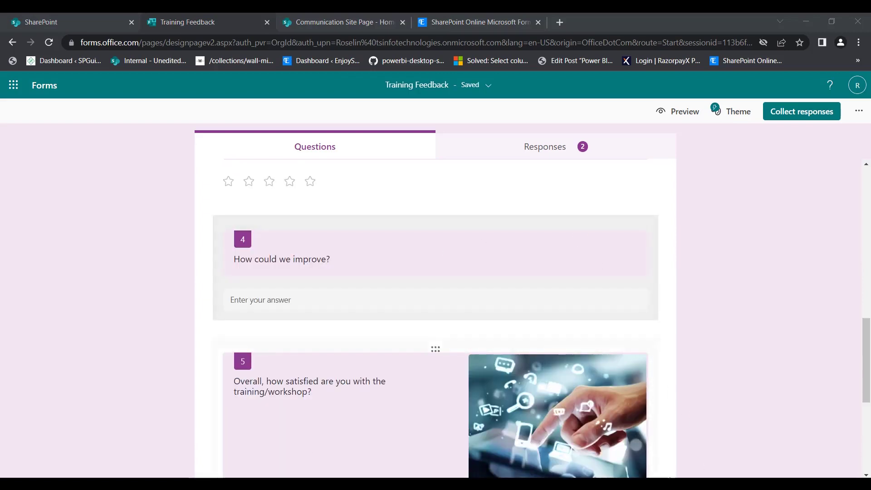
- Switch to the SharePoint Communication Site Page and review the embedded Training Feedback results, including the new overall satisfaction question
key("ctrl+Tab")
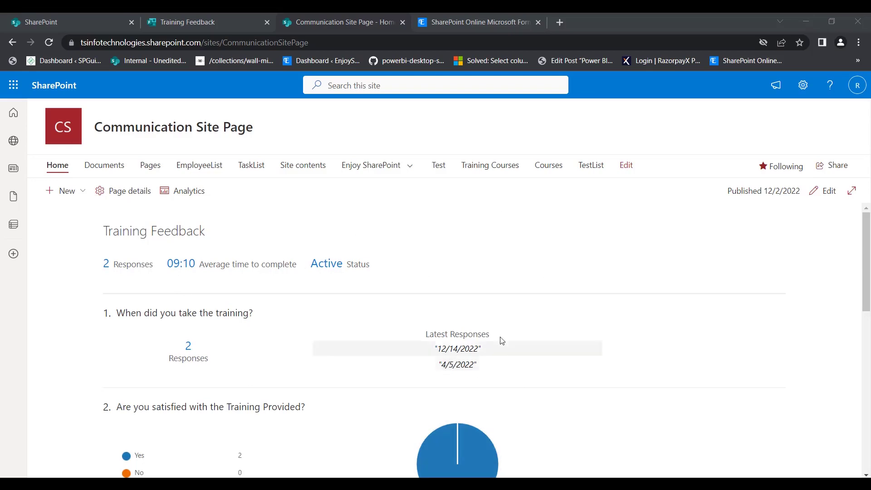
scroll(563, 439, "down", 8)
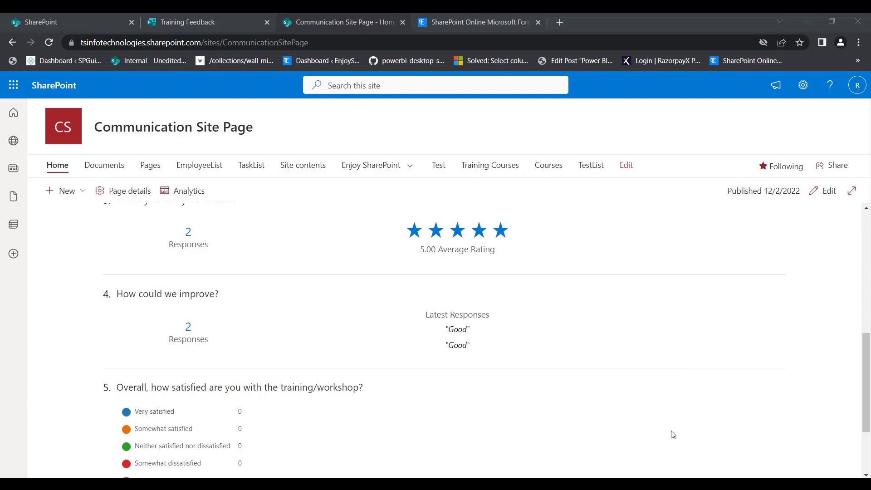
scroll(506, 328, "up", 4)
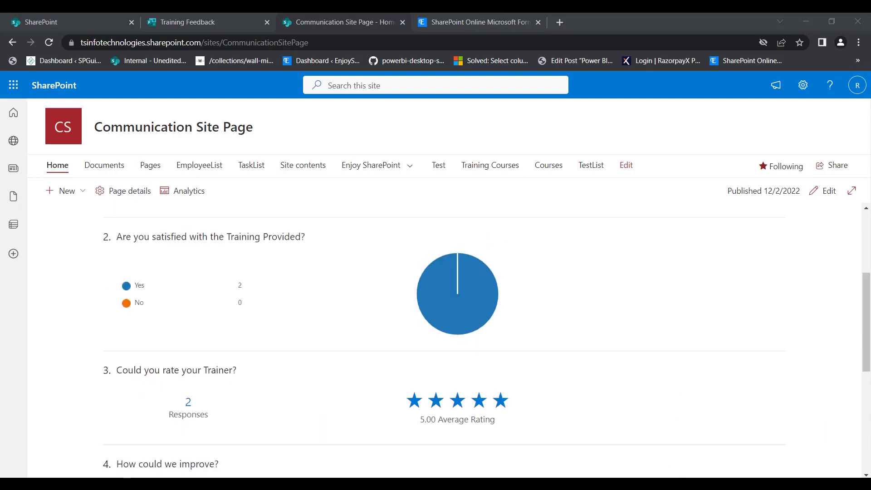